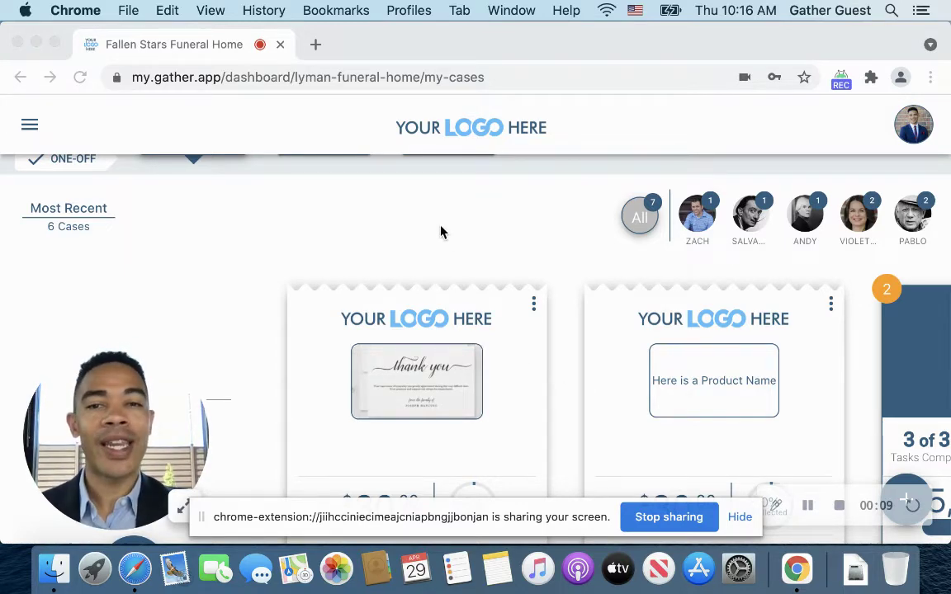
- Clear the PRE-NEED, AT-NEED, TRADE and ONE-OFF filters, then re-enable only AT-NEED to show 3 active cases
scroll(442, 230, "up", 2)
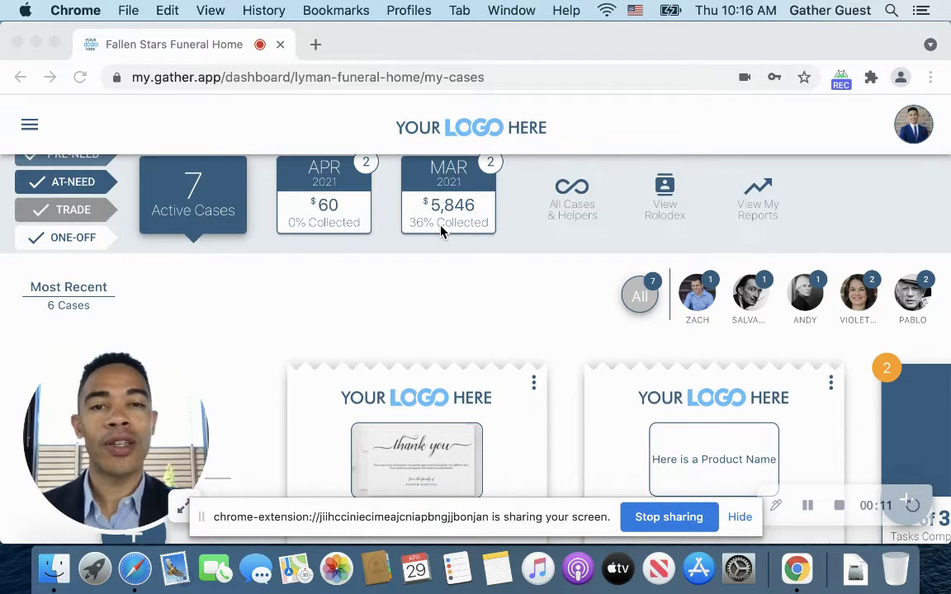
scroll(442, 231, "up", 1)
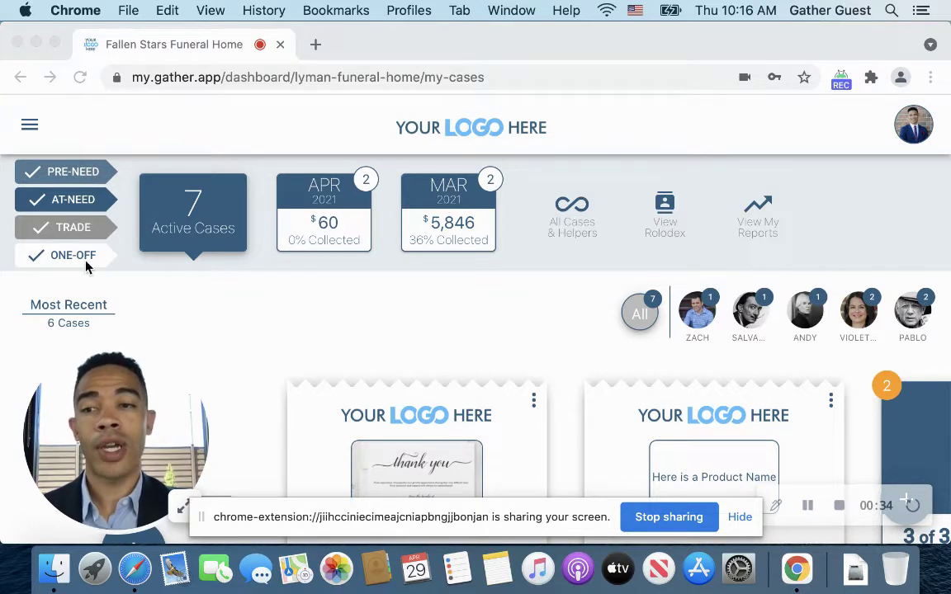
left_click(86, 175)
left_click(86, 174)
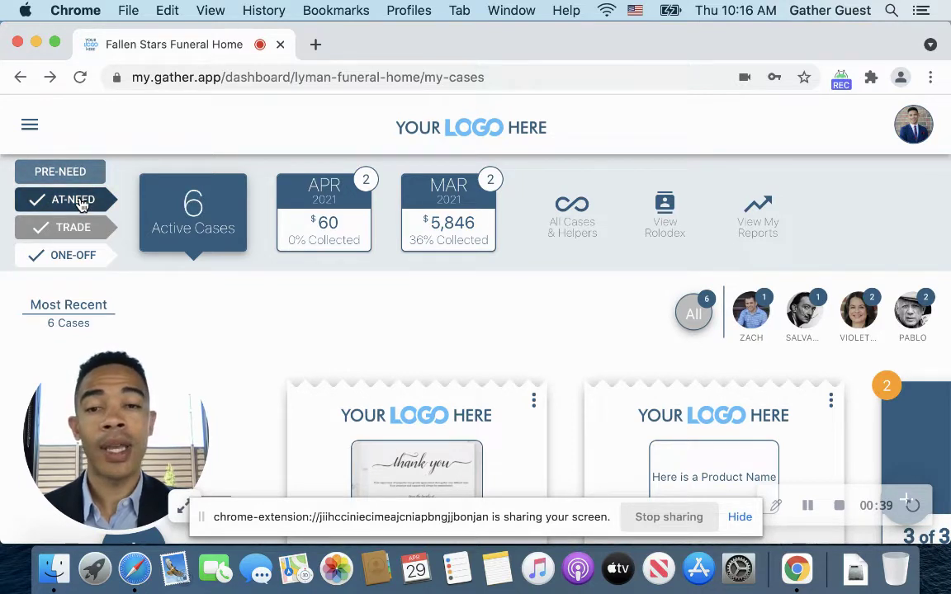
left_click(80, 202)
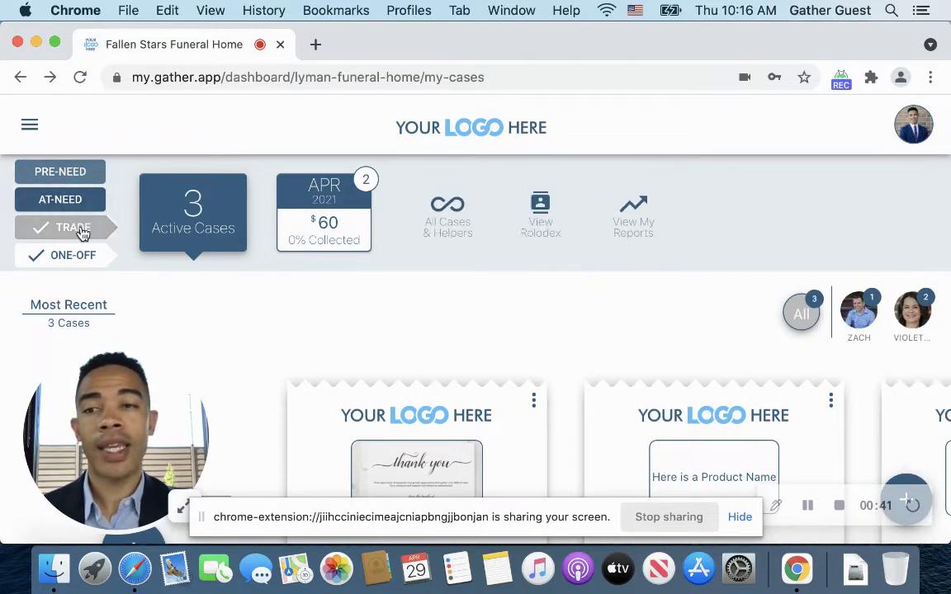
left_click(81, 232)
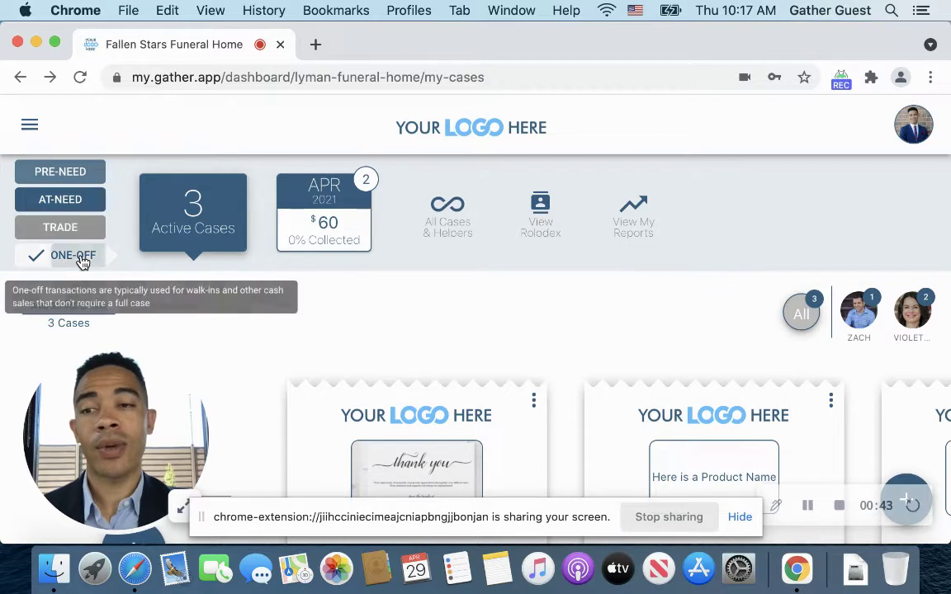
left_click(83, 258)
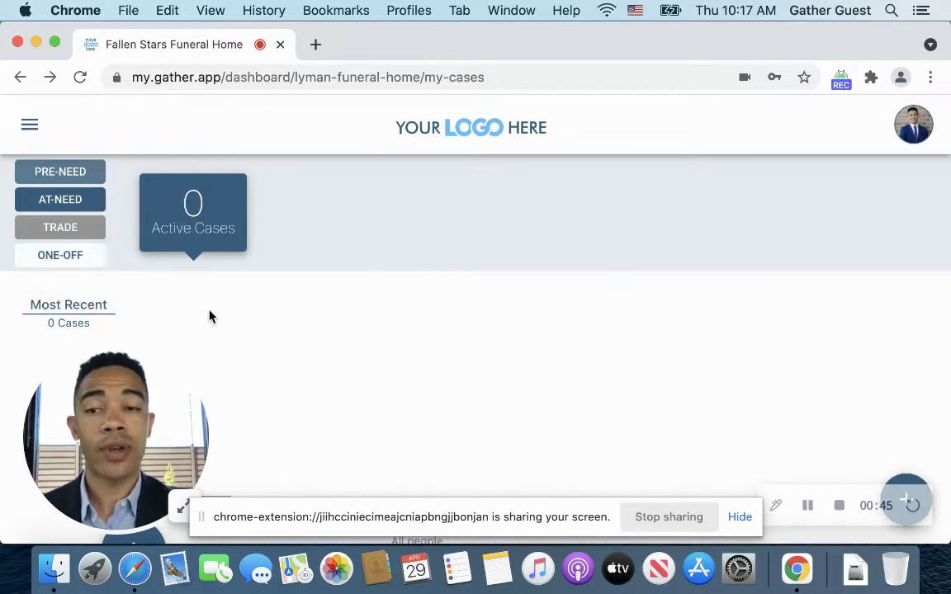
scroll(209, 317, "down", 3)
scroll(208, 314, "up", 3)
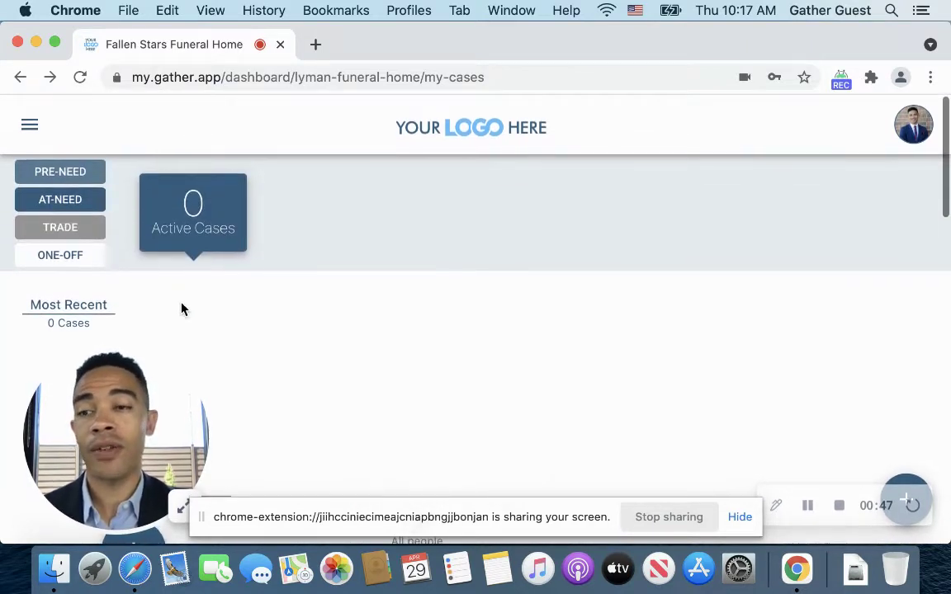
left_click(87, 203)
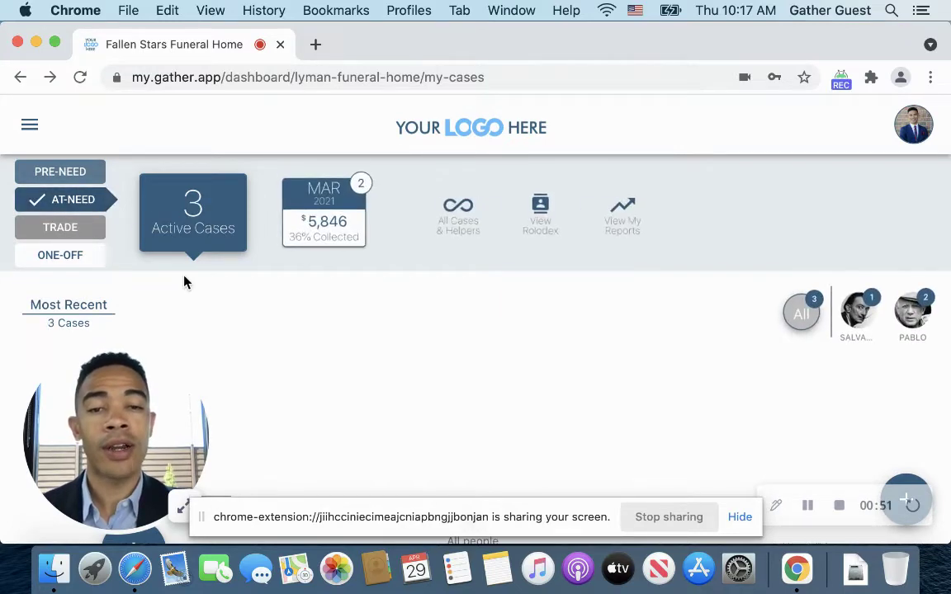
scroll(240, 355, "down", 3)
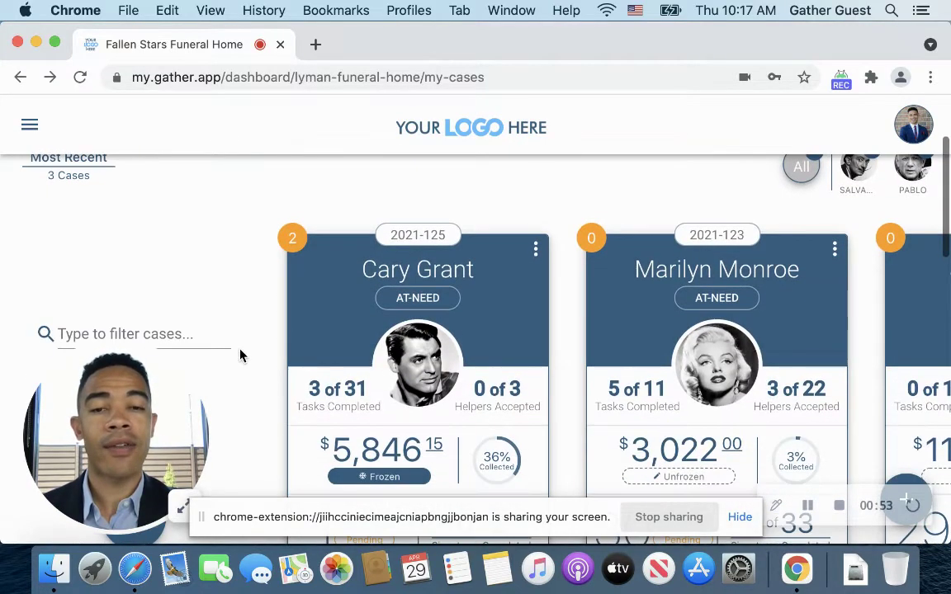
scroll(240, 355, "down", 2)
scroll(240, 354, "up", 5)
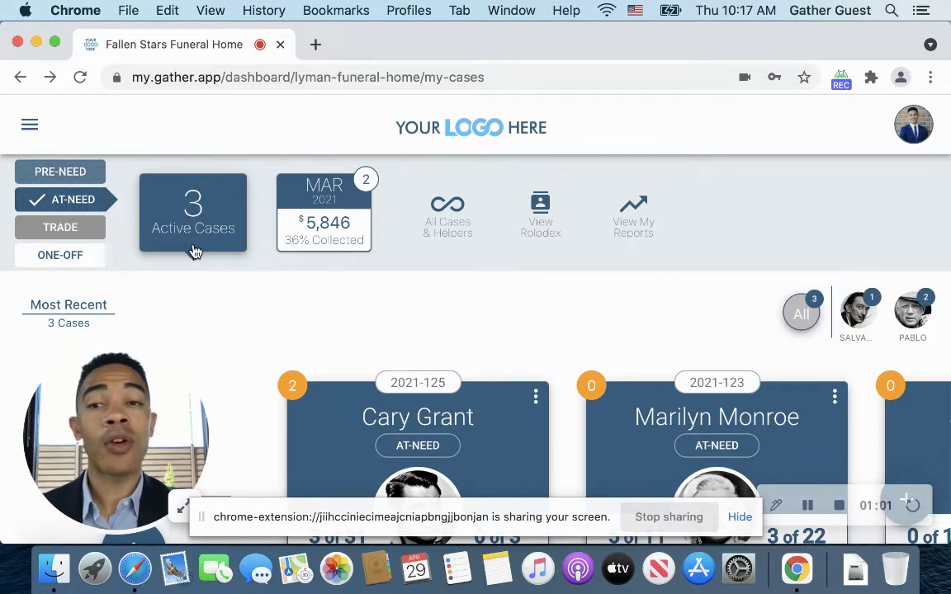
mouse_move(232, 205)
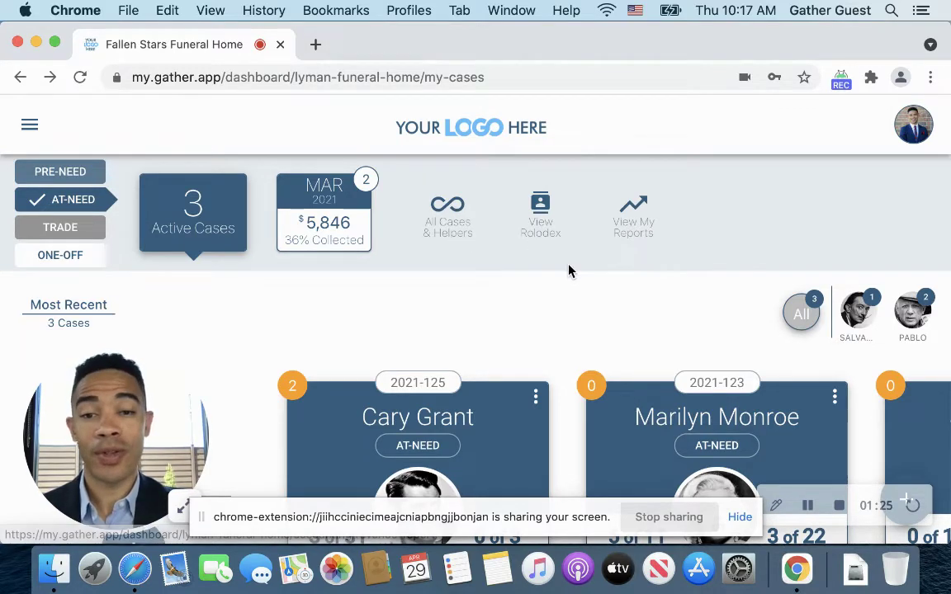
scroll(568, 270, "down", 2)
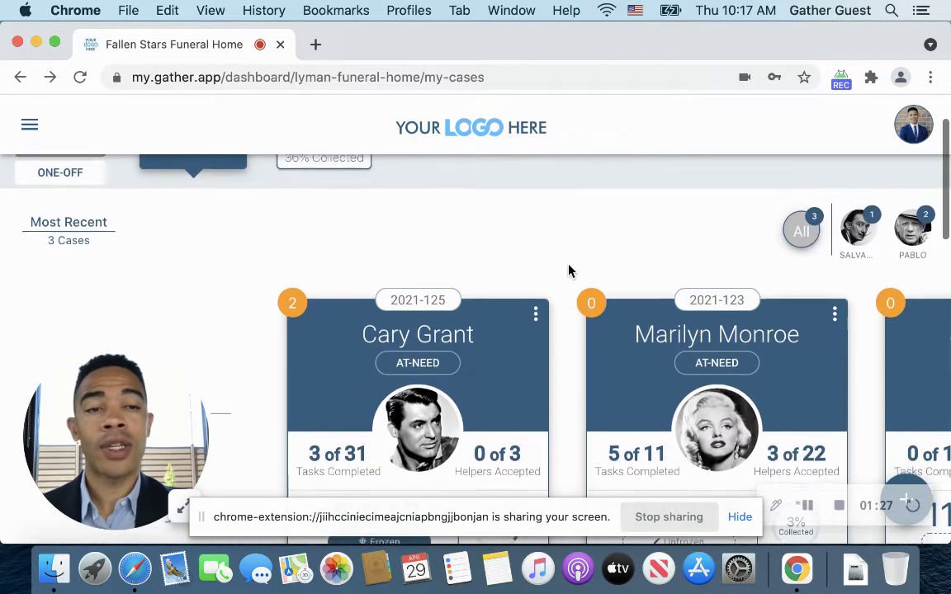
scroll(741, 274, "up", 1)
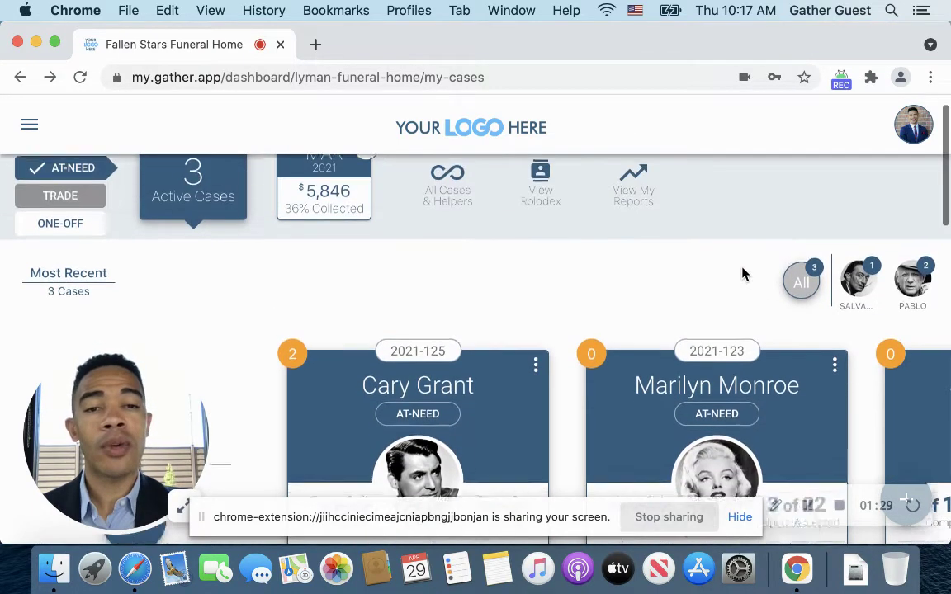
scroll(742, 274, "up", 1)
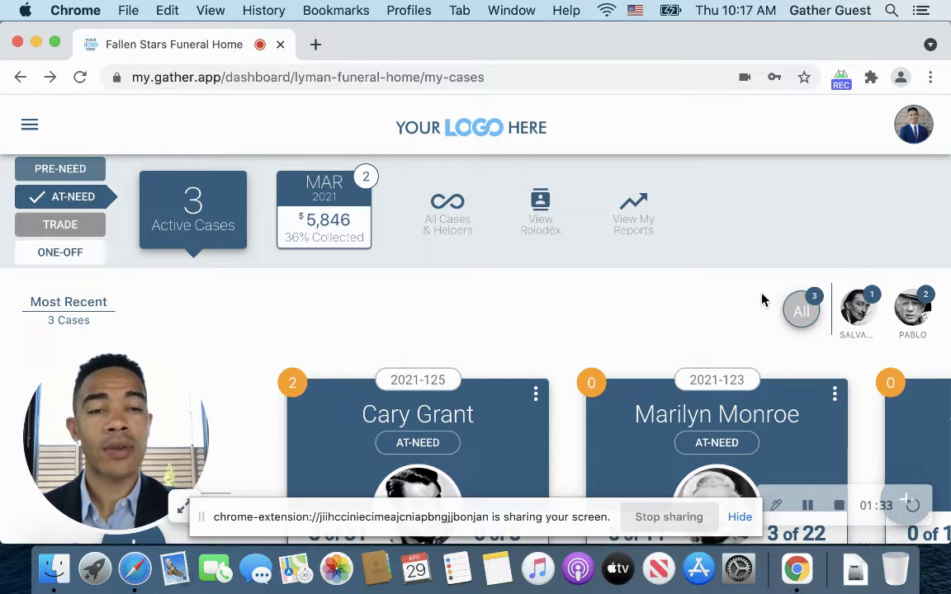
left_click(858, 308)
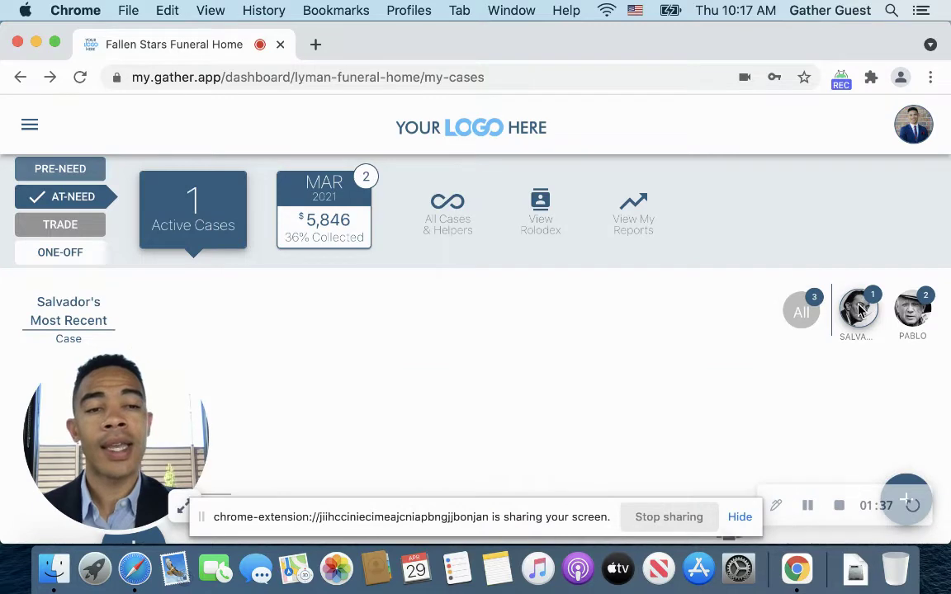
scroll(716, 299, "down", 3)
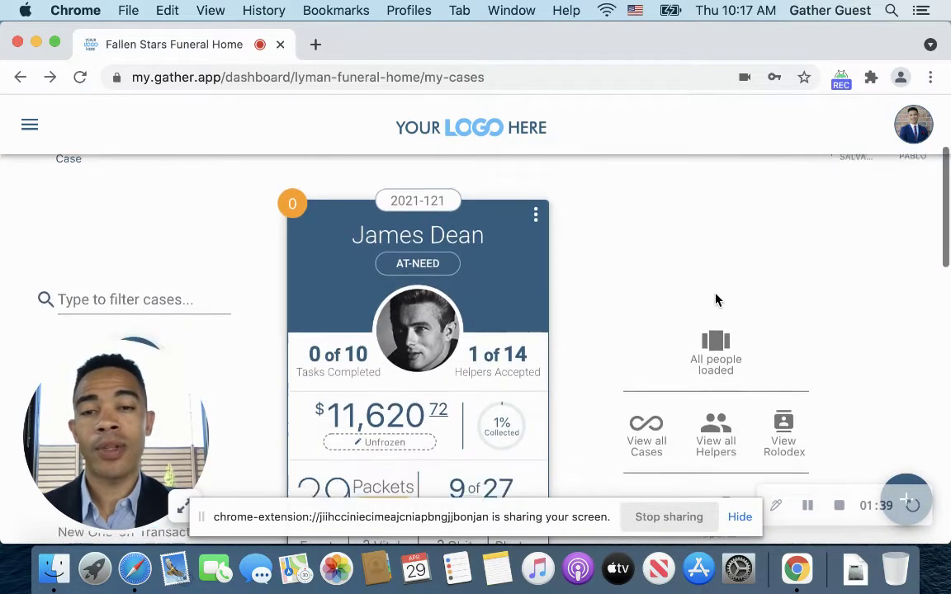
scroll(716, 195, "up", 3)
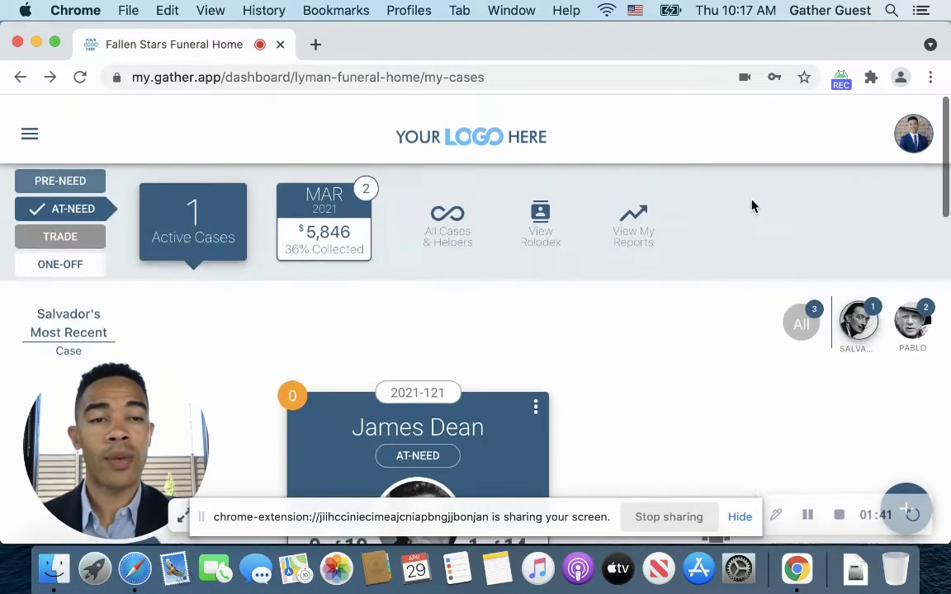
left_click(816, 317)
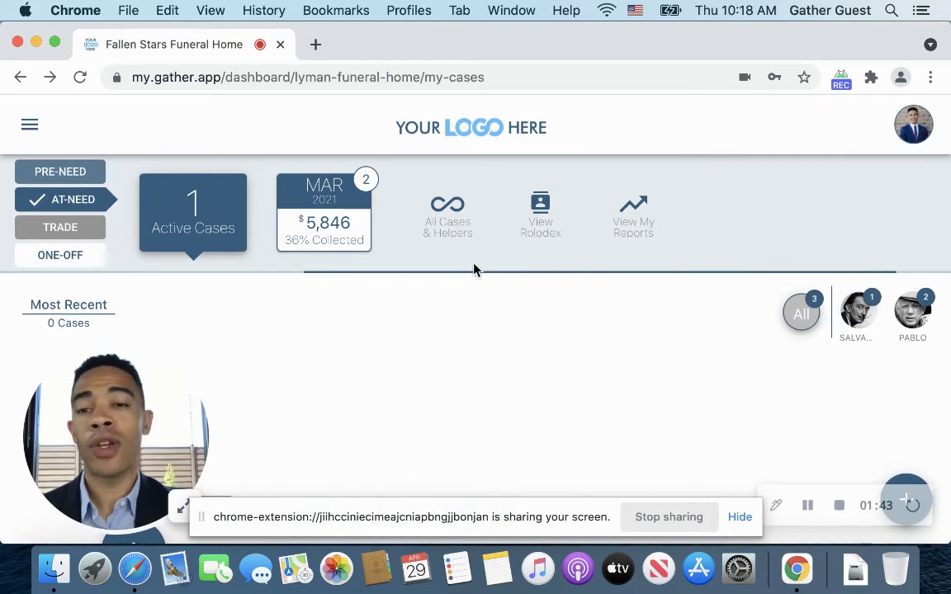
scroll(198, 317, "down", 3)
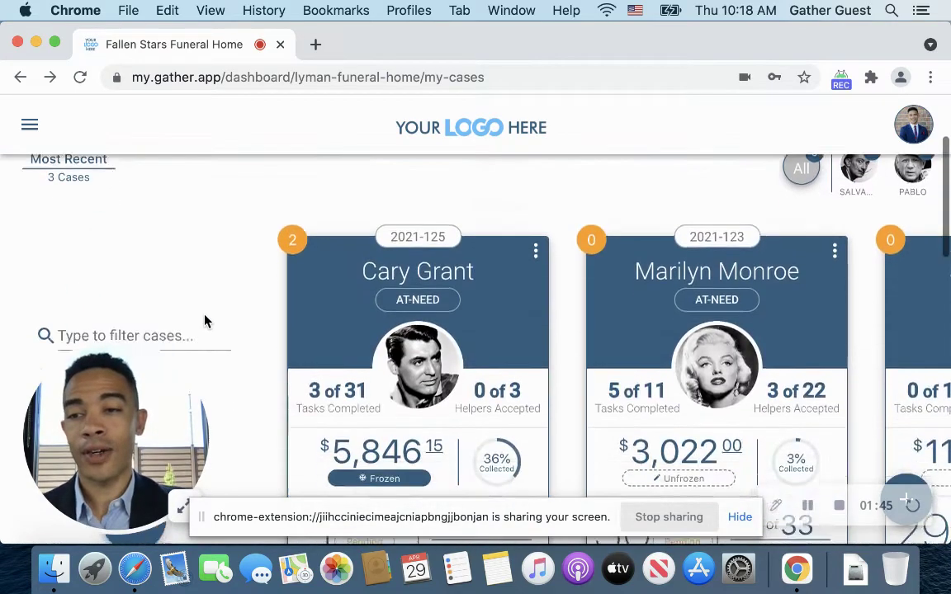
scroll(205, 321, "up", 1)
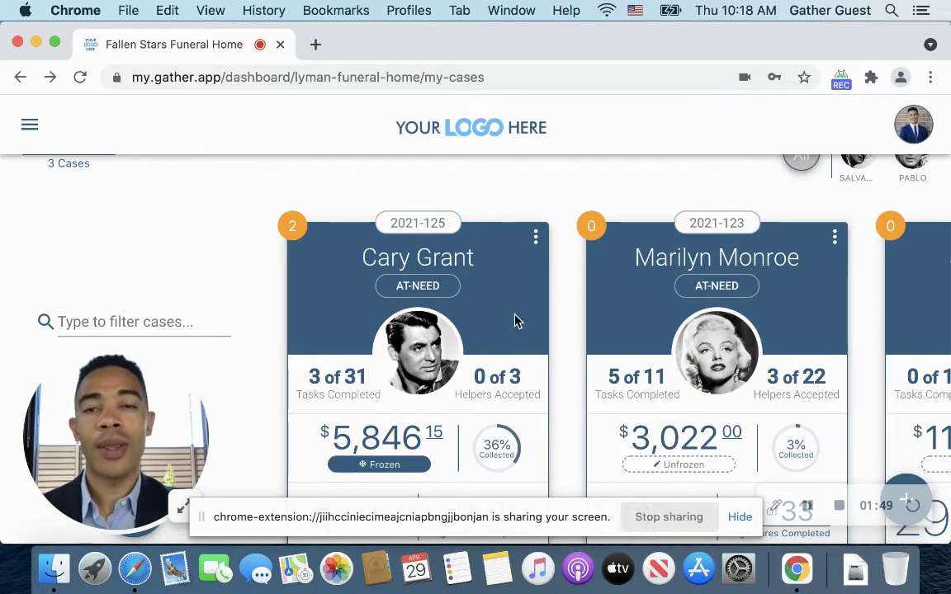
scroll(515, 323, "down", 3)
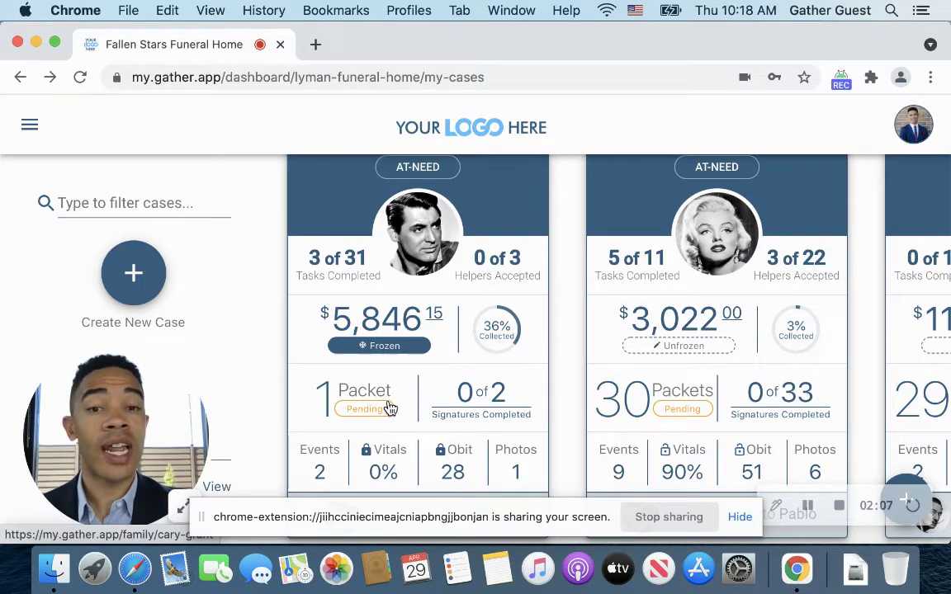
scroll(454, 378, "down", 2)
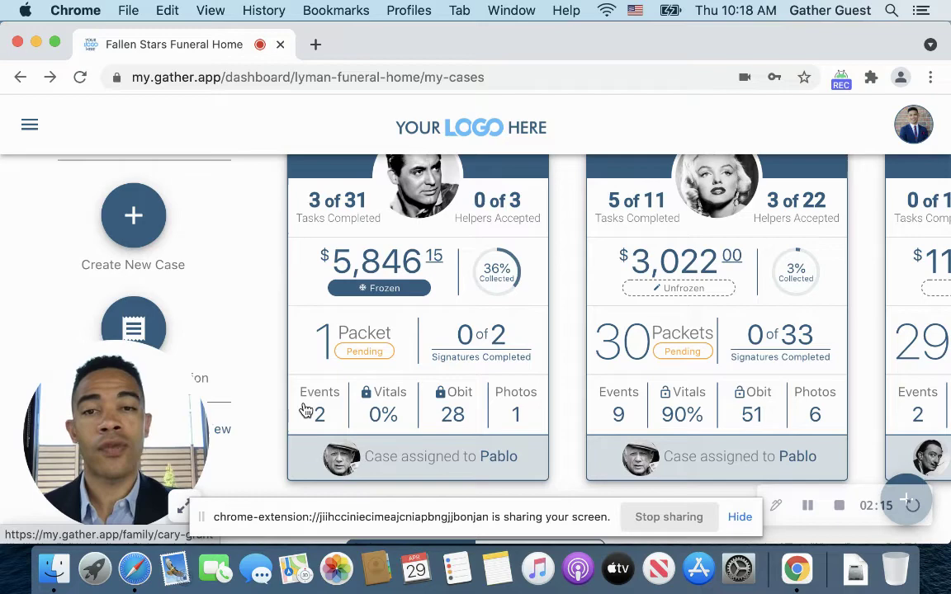
scroll(306, 411, "up", 2)
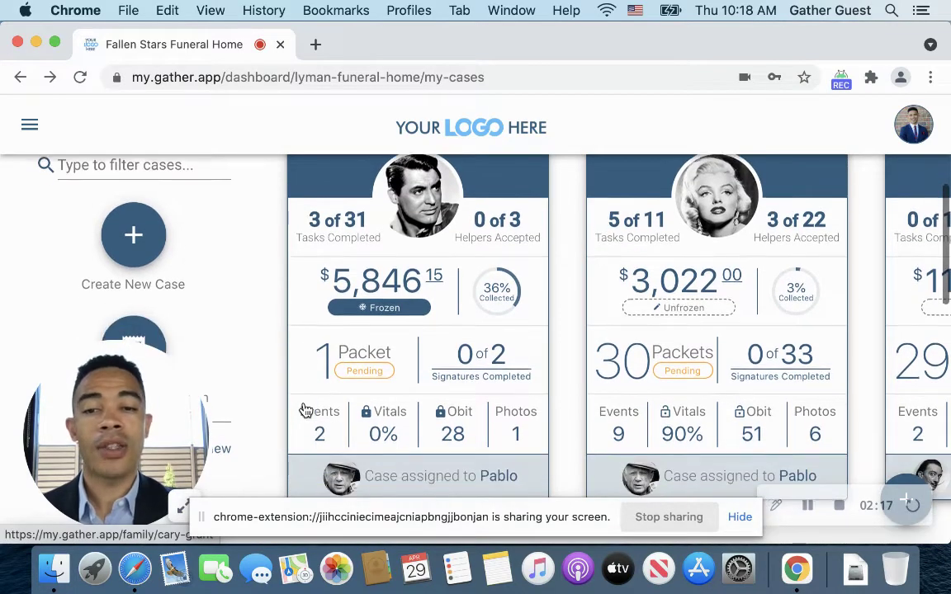
scroll(305, 410, "up", 3)
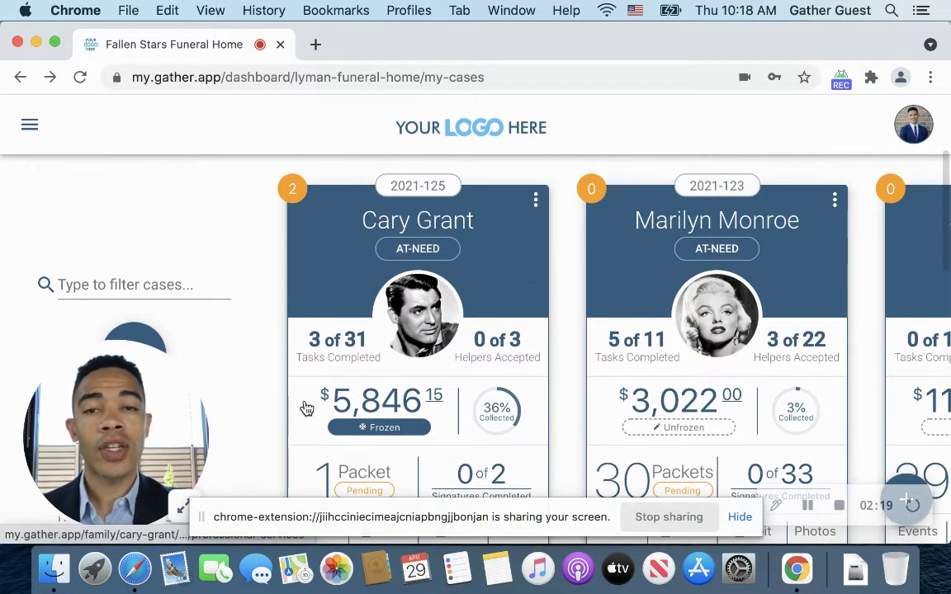
scroll(318, 324, "up", 2)
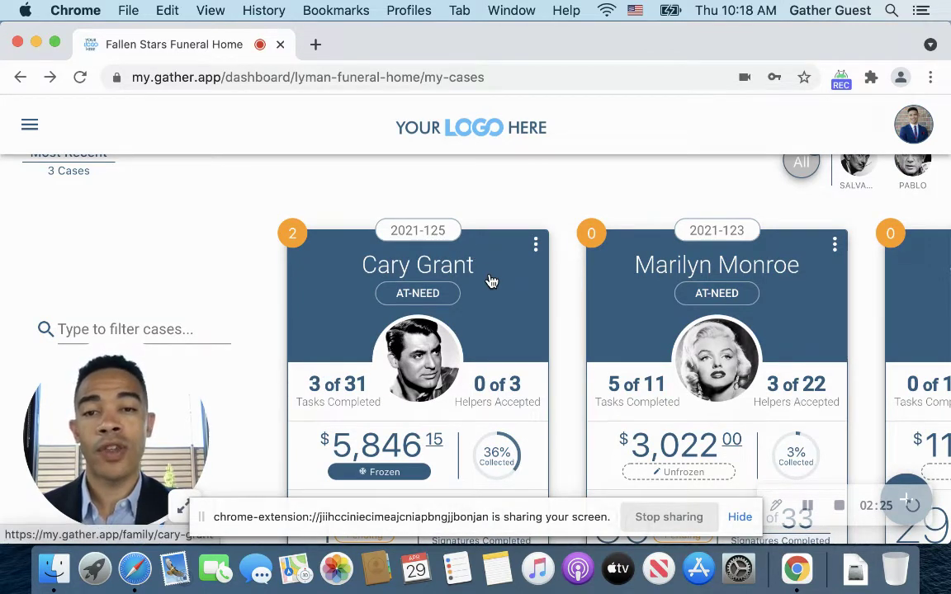
scroll(489, 281, "right", 6)
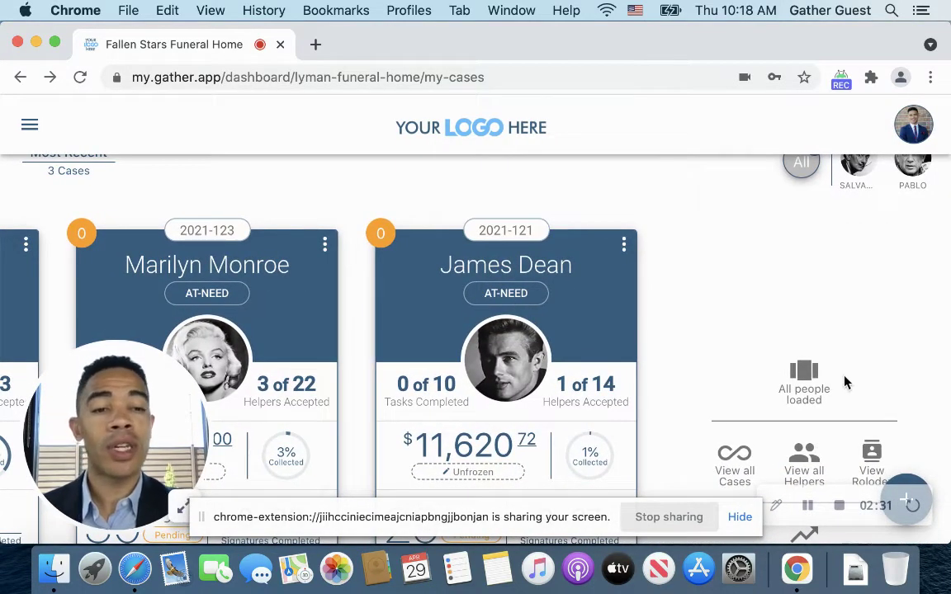
scroll(756, 377, "down", 2)
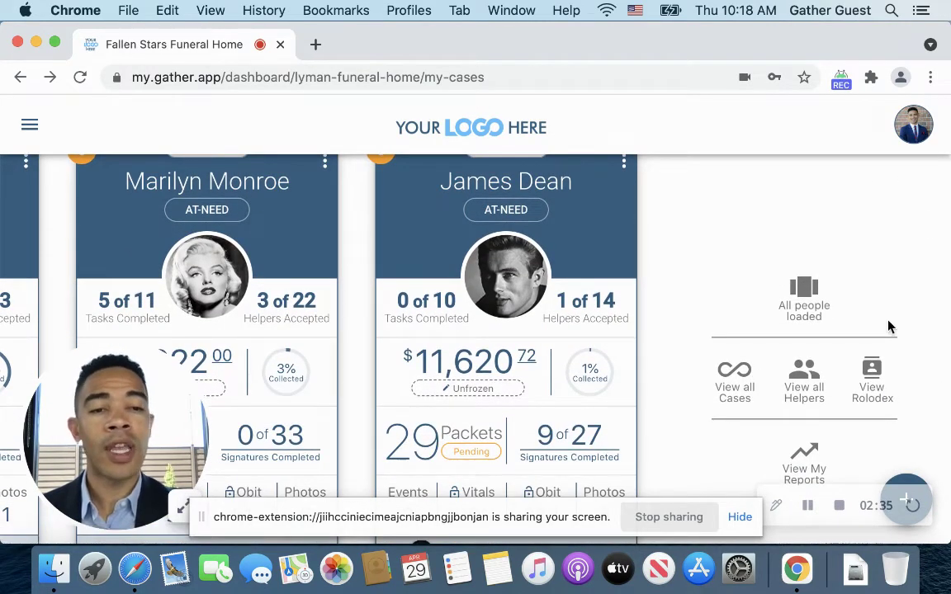
scroll(709, 405, "down", 1)
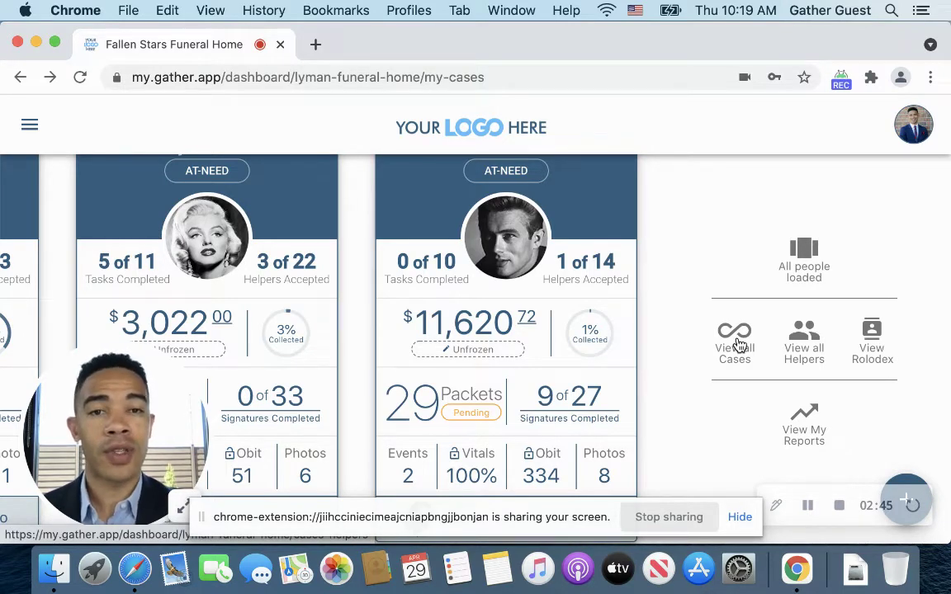
scroll(682, 270, "left", 3)
- Turn the PRE-NEED, TRADE and ONE-OFF case filters back on alongside AT-NEED
scroll(681, 270, "left", 5)
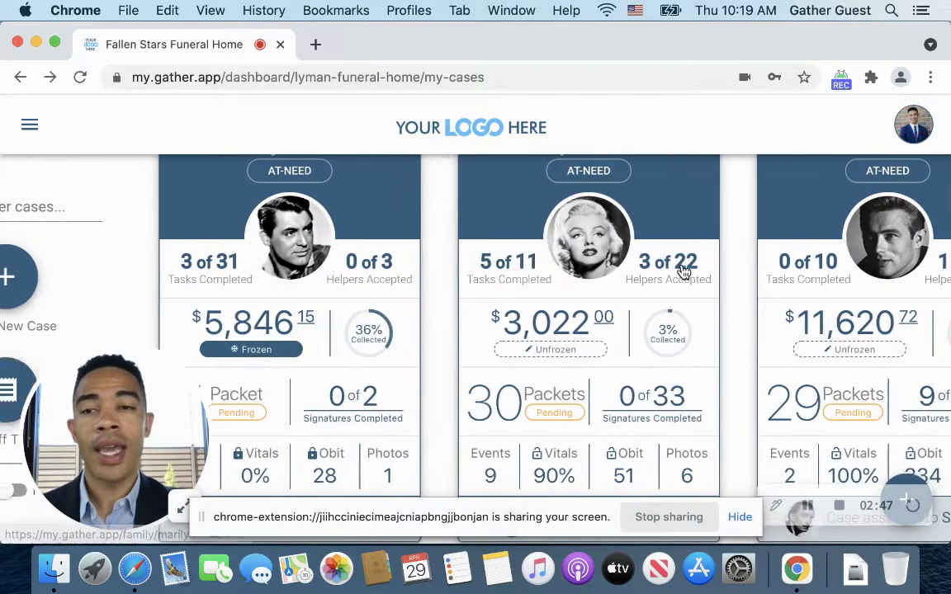
scroll(227, 198, "up", 2)
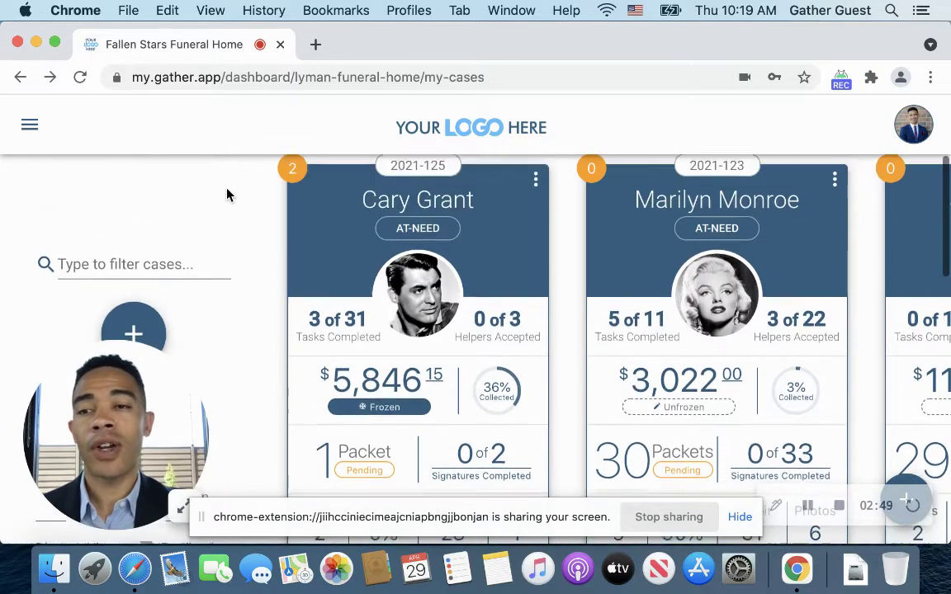
left_click(140, 250)
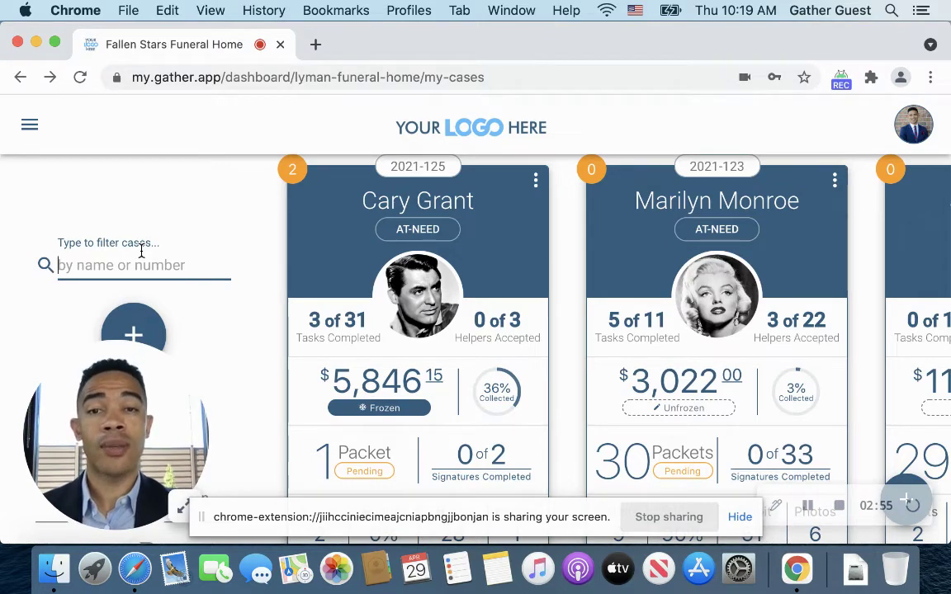
scroll(134, 212, "up", 5)
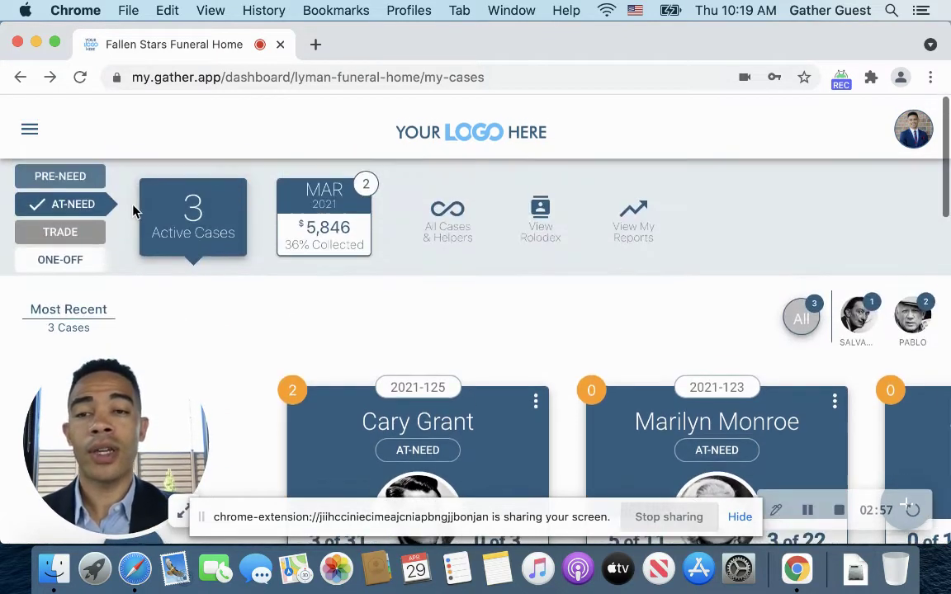
left_click(62, 173)
left_click(68, 228)
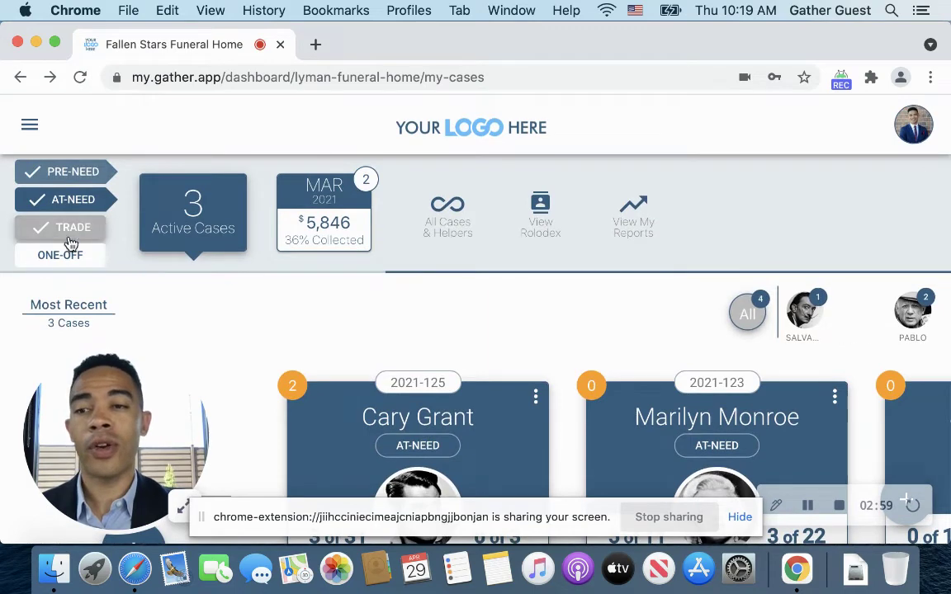
left_click(71, 258)
- Try the name filter with 'clar' and then 'mari', clearing the box each time
scroll(124, 314, "down", 5)
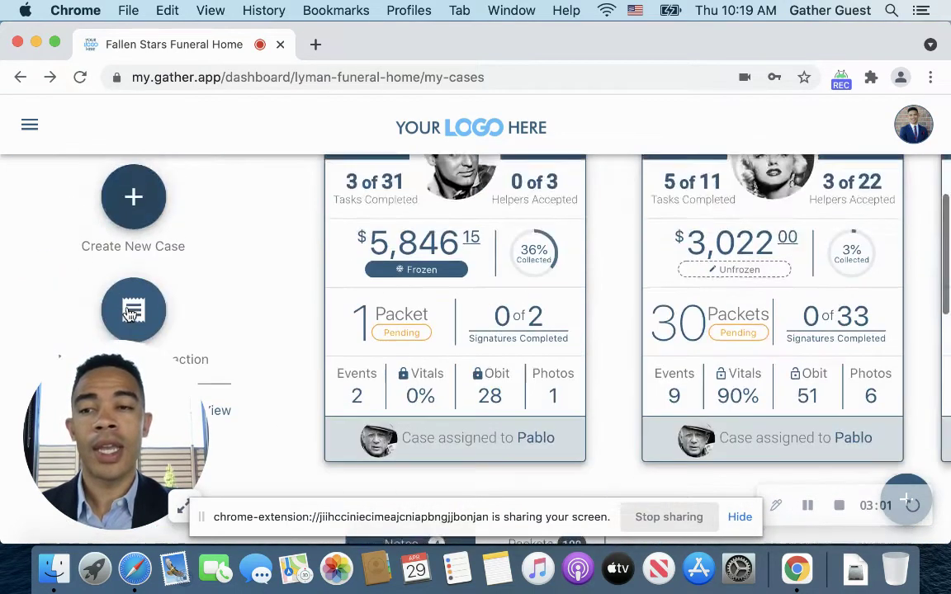
left_click(145, 278)
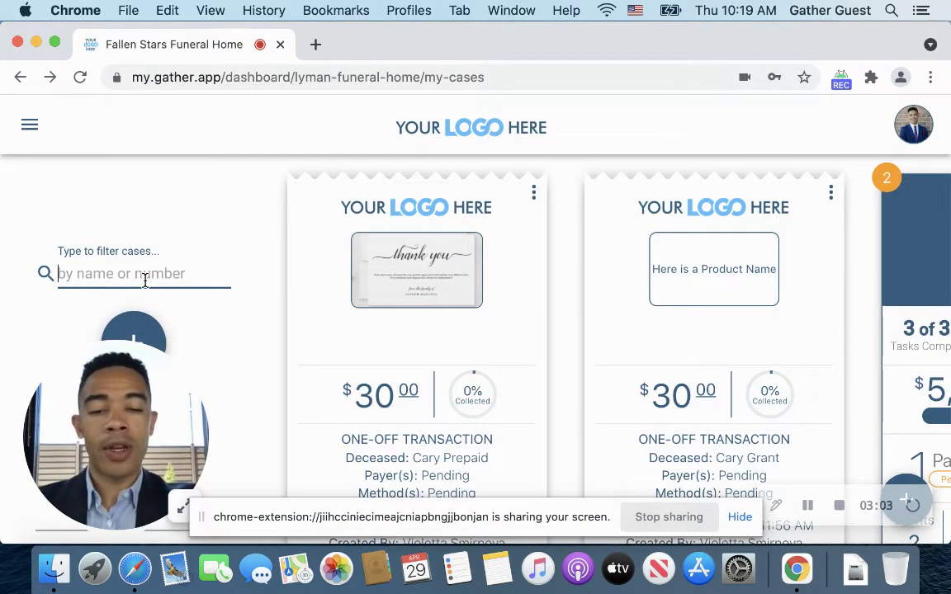
type("clar")
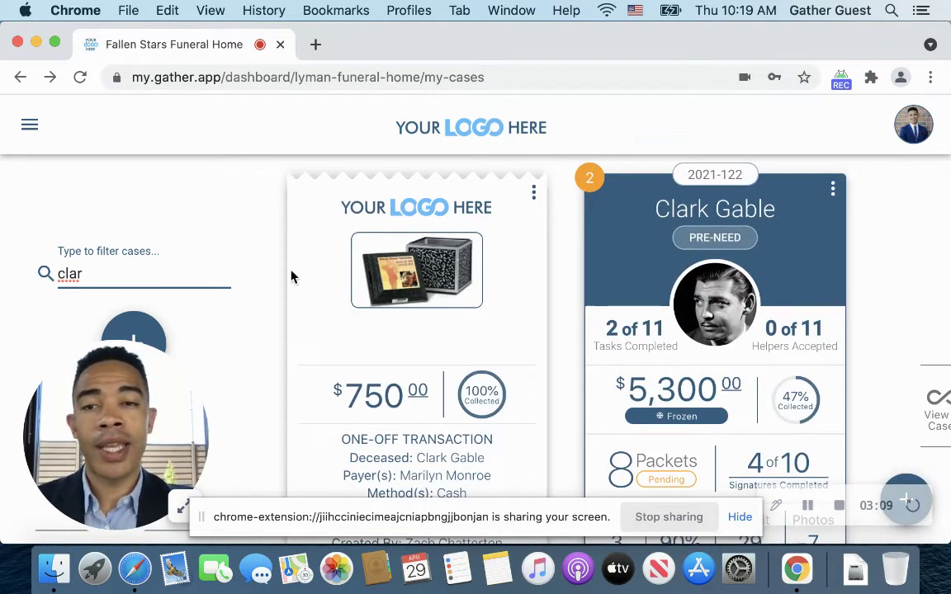
double_click(167, 271)
key("BackSpace")
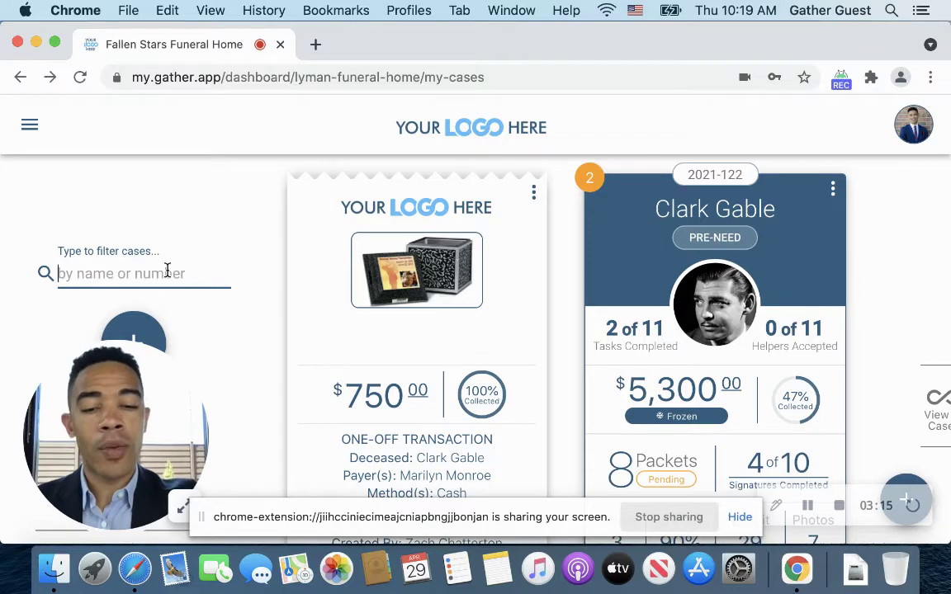
type("mari")
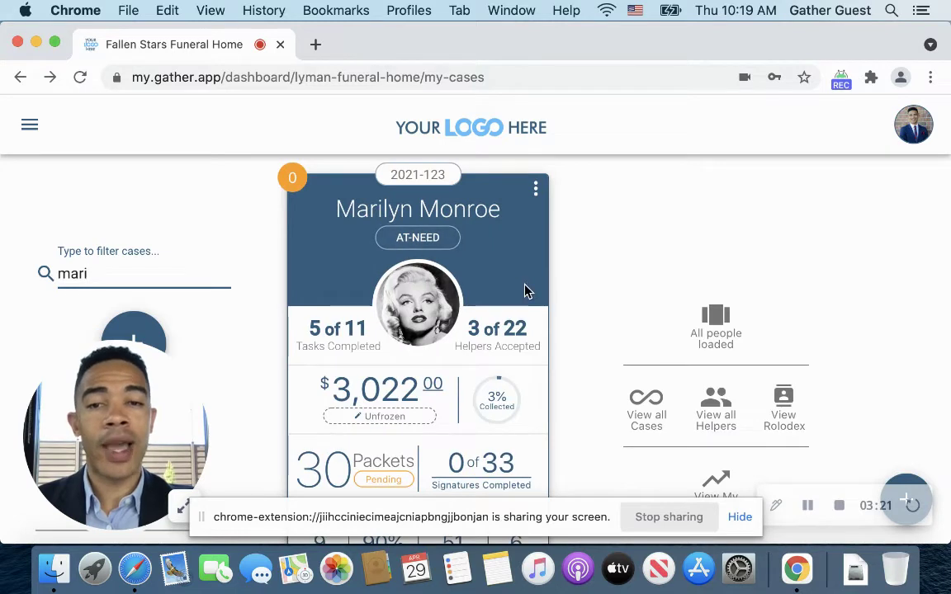
double_click(123, 272)
key("BackSpace")
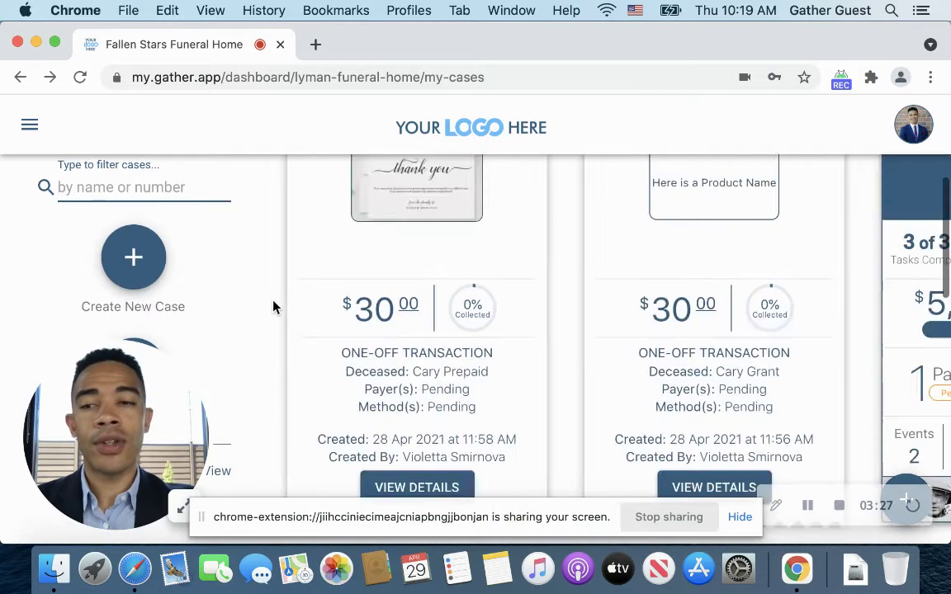
- Open the Create New Case form, look through its fields, and dismiss it without creating a case
scroll(275, 307, "down", 1)
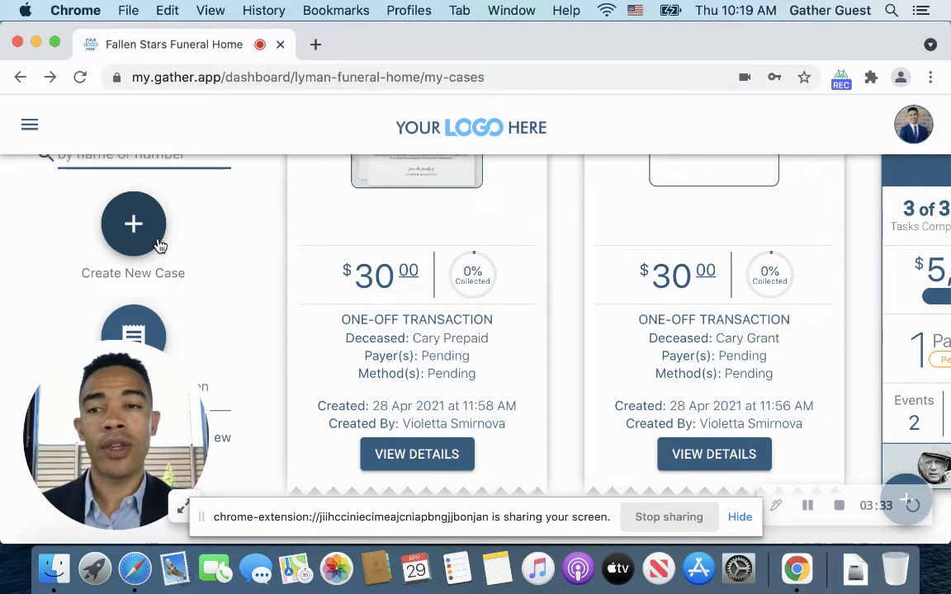
left_click(143, 237)
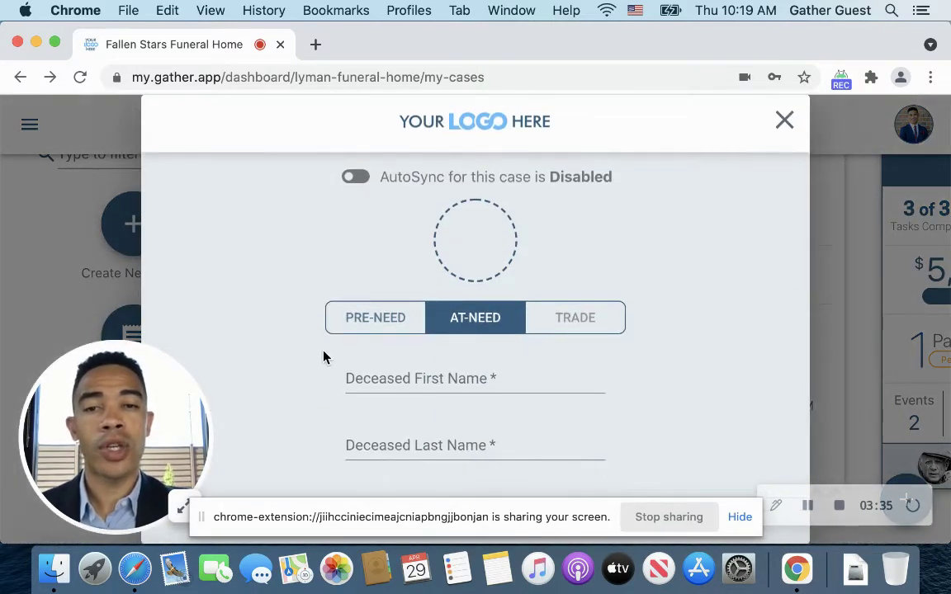
scroll(641, 317, "down", 3)
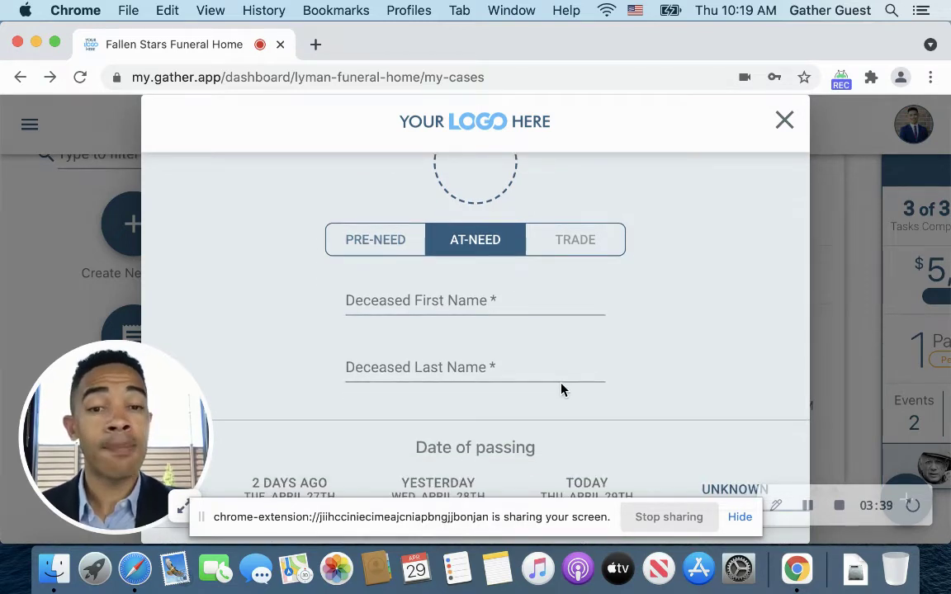
scroll(611, 397, "down", 3)
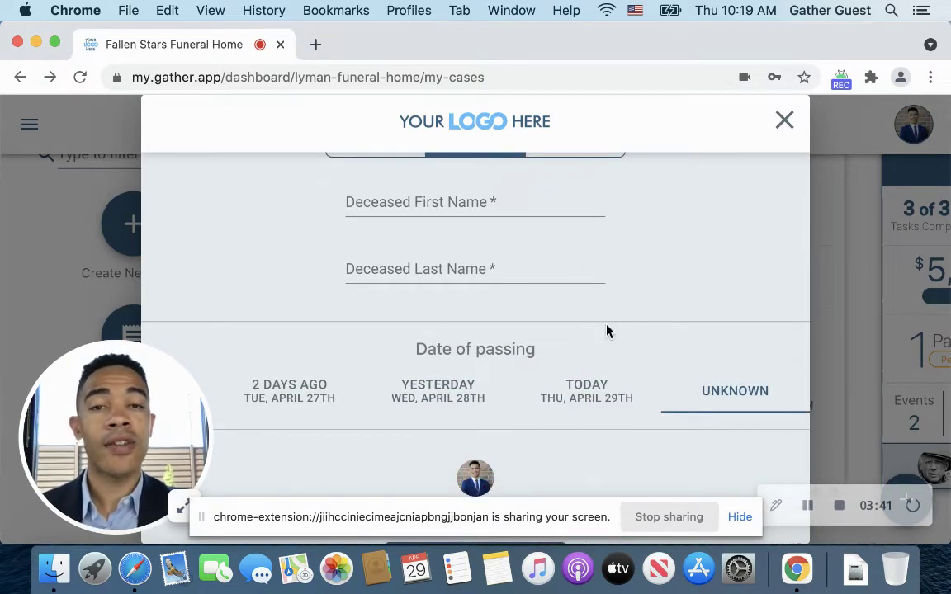
scroll(677, 272, "up", 1)
scroll(675, 273, "down", 3)
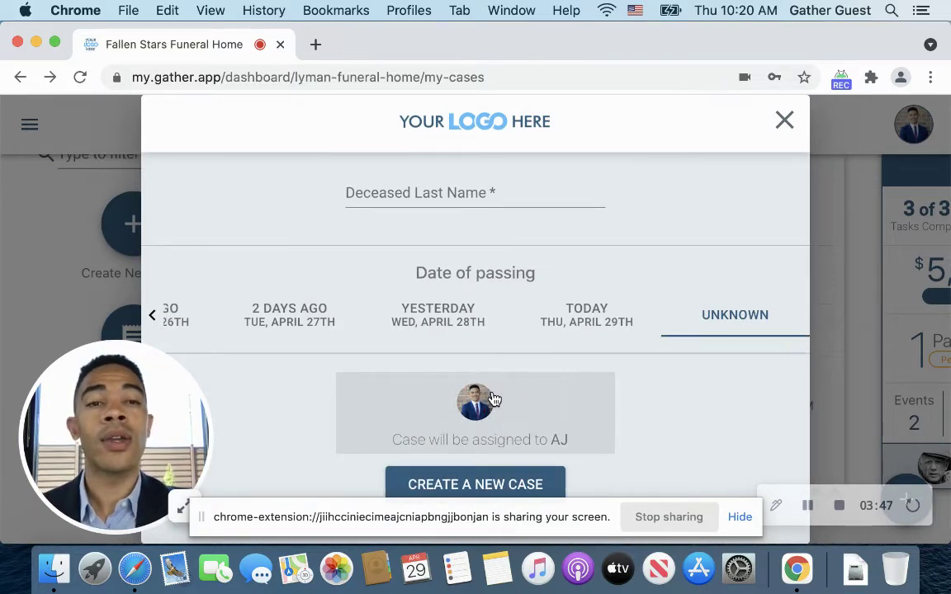
left_click(785, 122)
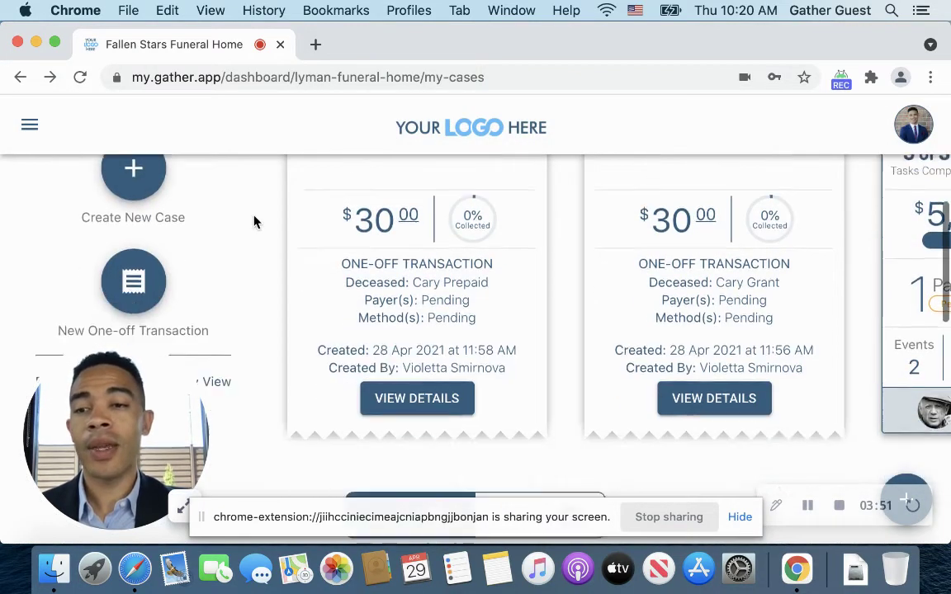
scroll(254, 221, "down", 1)
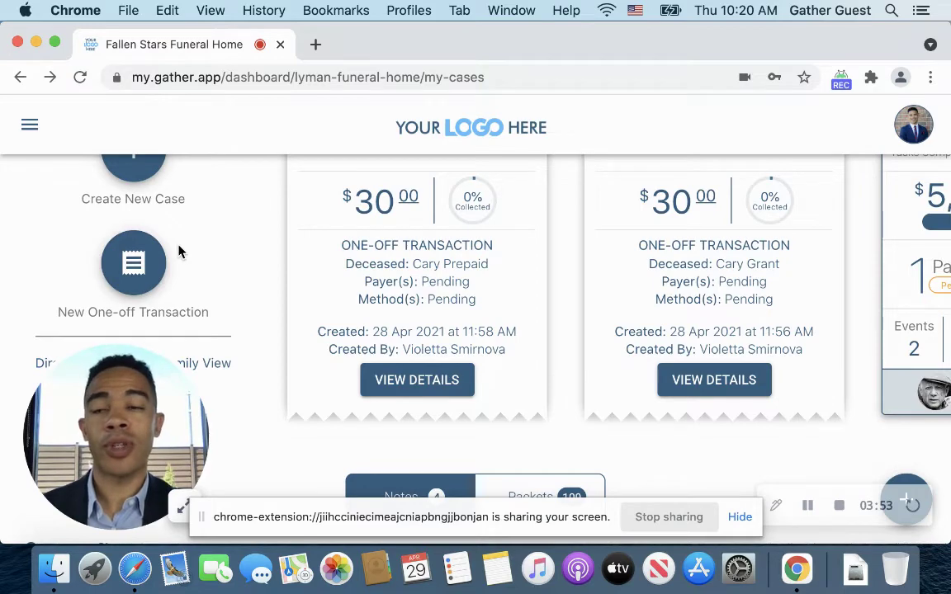
left_click(151, 268)
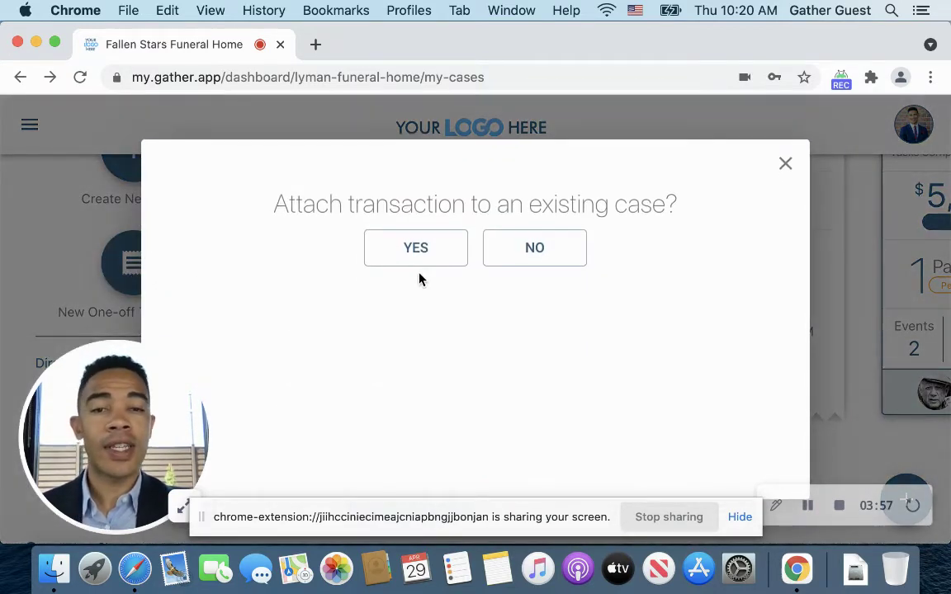
left_click(785, 164)
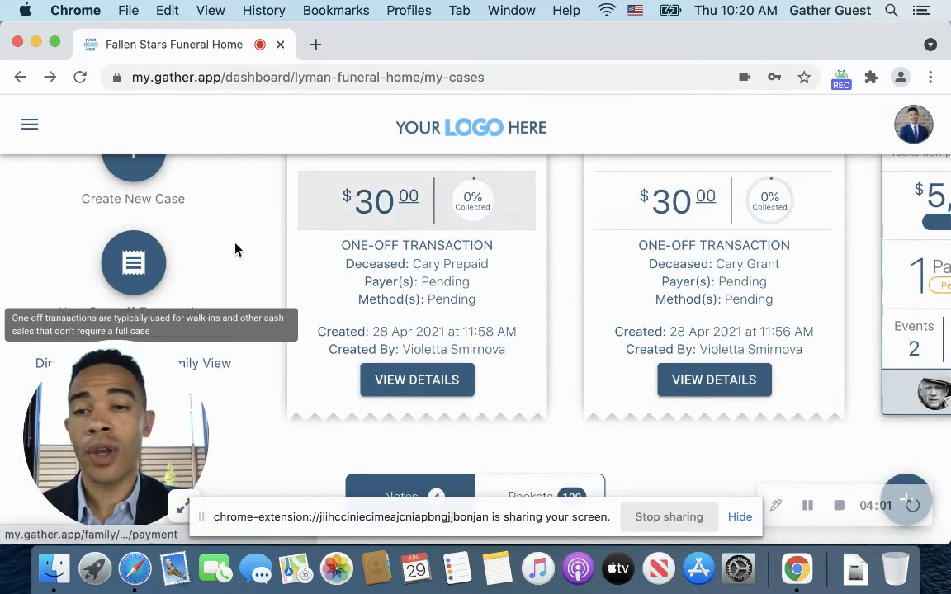
scroll(263, 258, "down", 4)
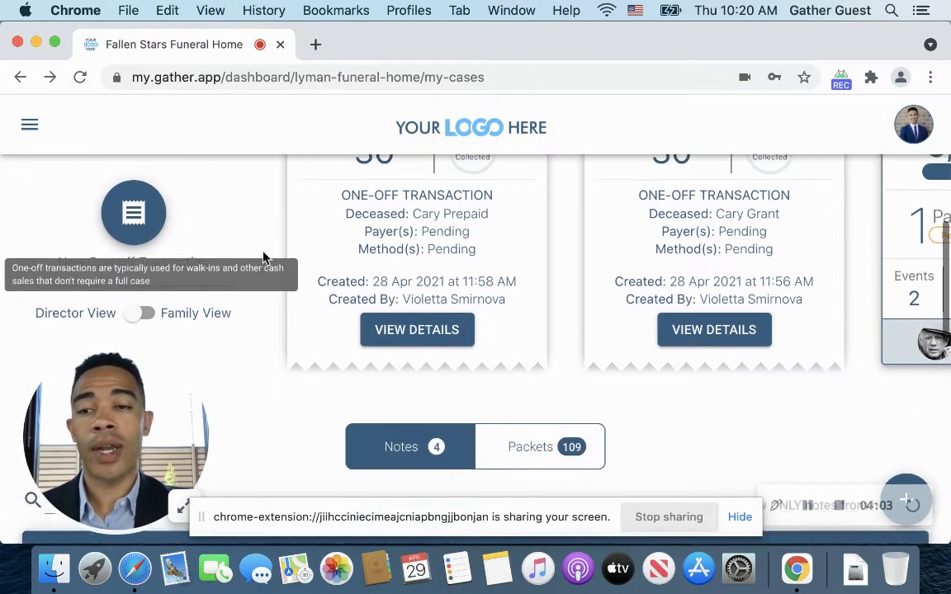
scroll(264, 259, "up", 1)
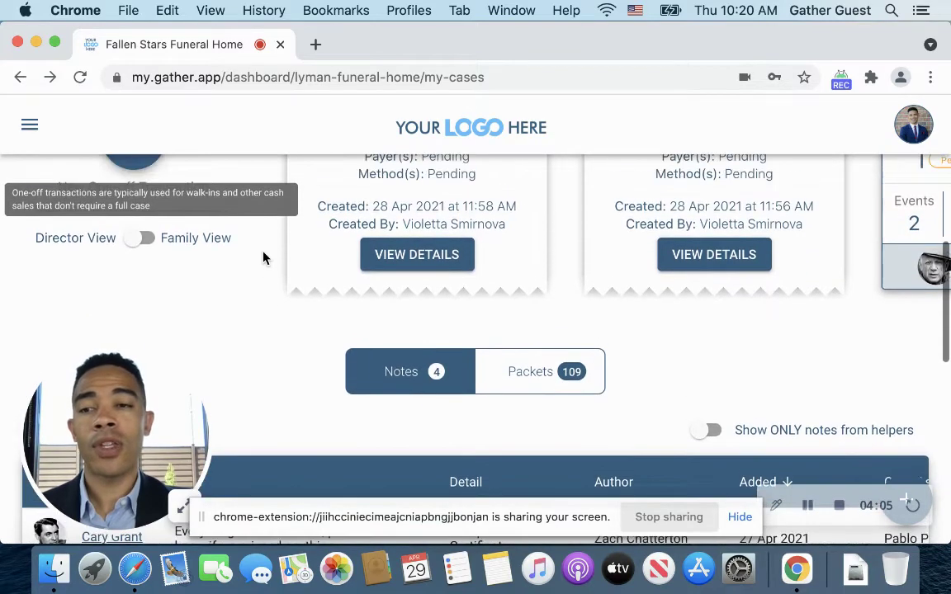
mouse_move(138, 251)
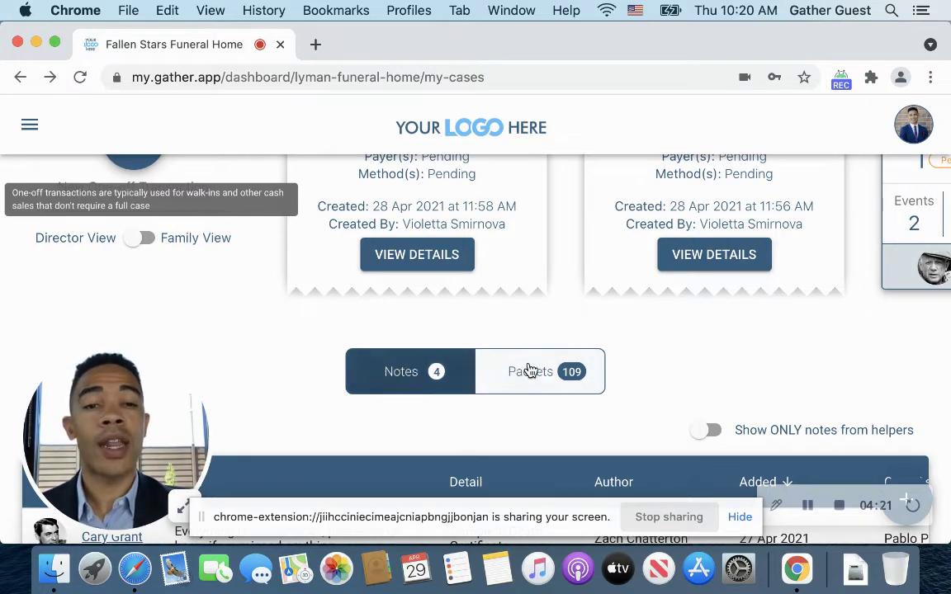
scroll(439, 388, "down", 10)
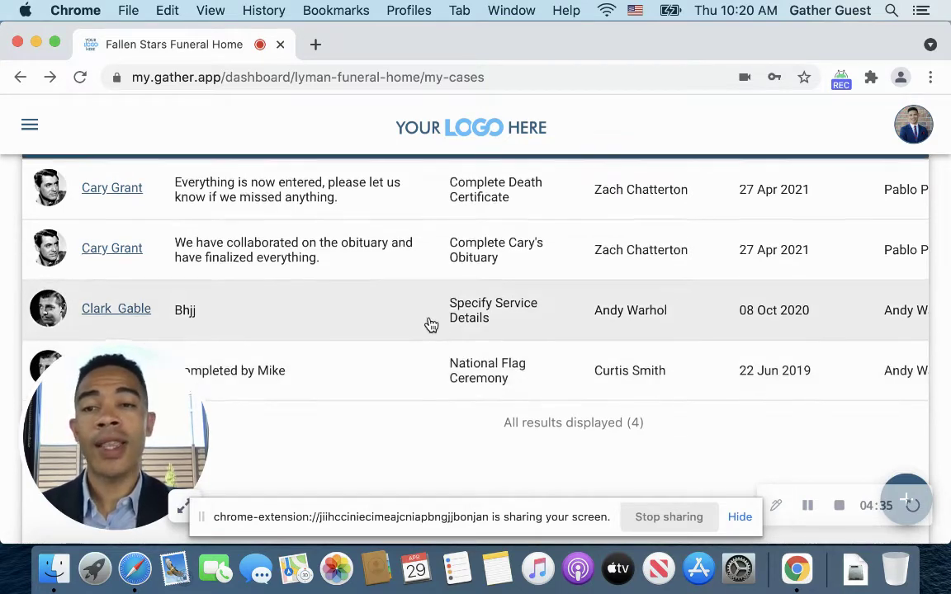
scroll(428, 323, "up", 3)
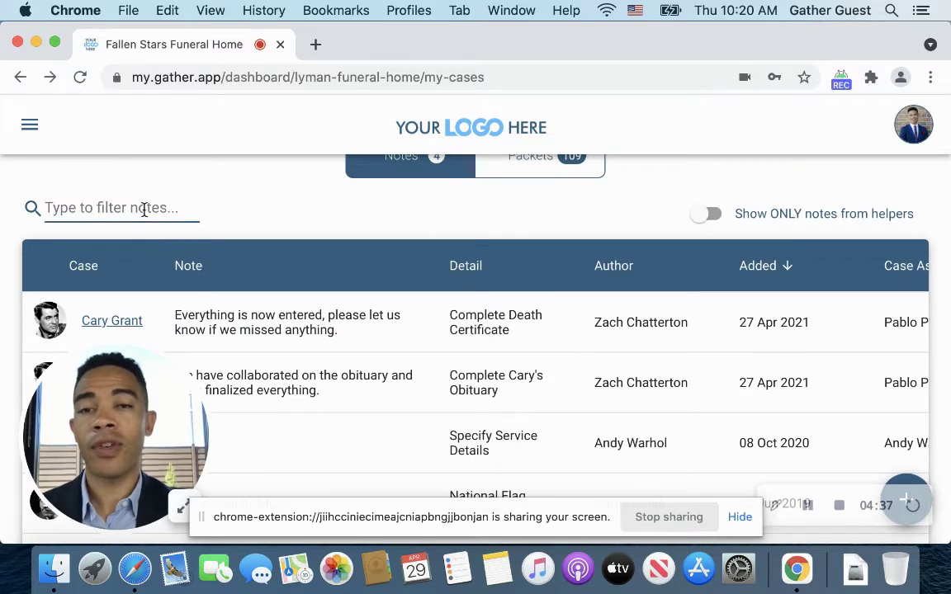
scroll(145, 212, "up", 3)
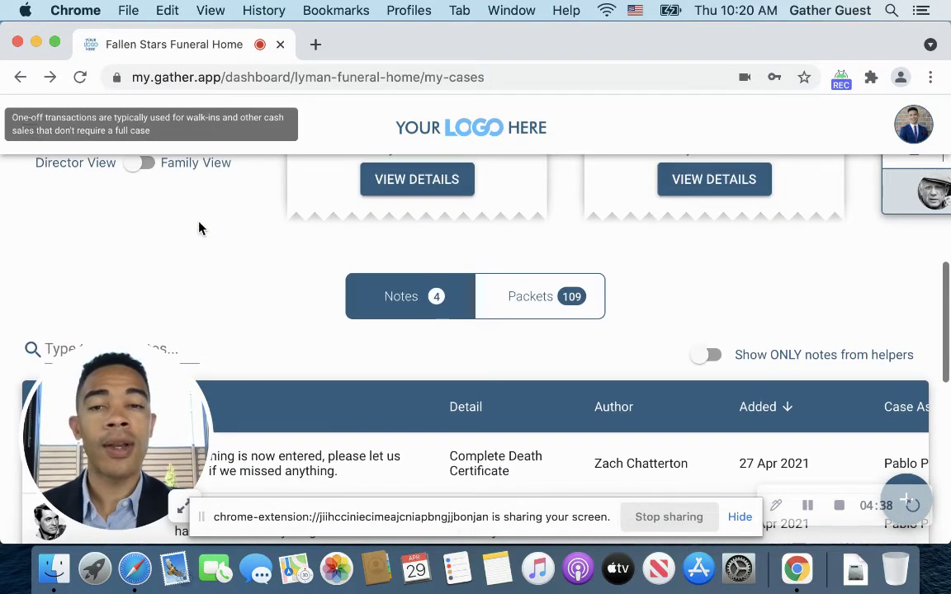
left_click(523, 299)
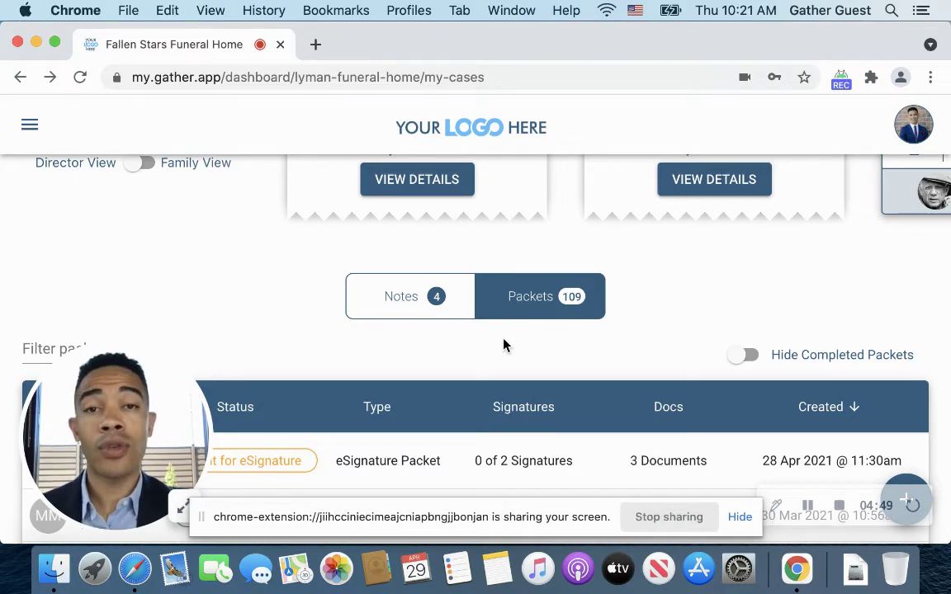
scroll(504, 345, "down", 3)
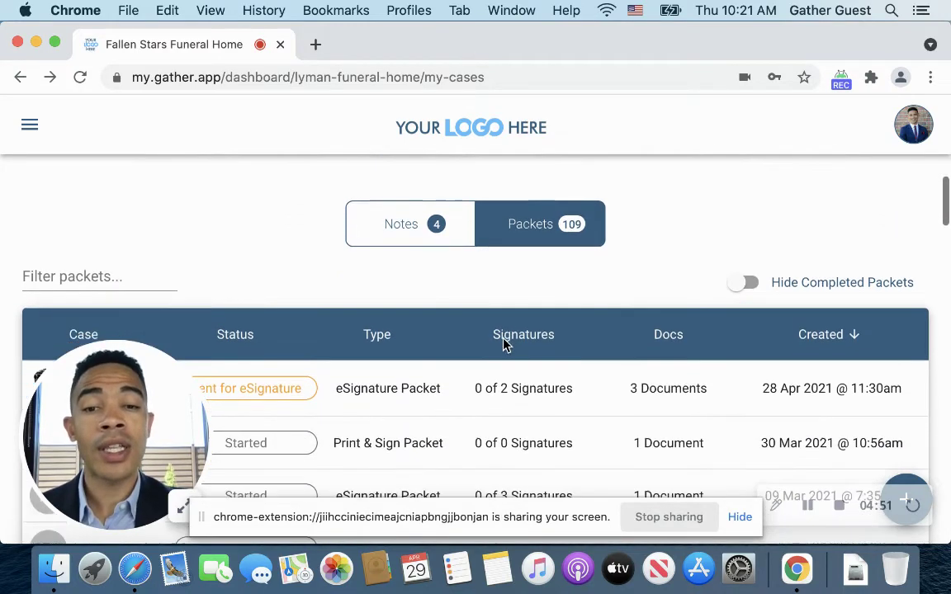
scroll(504, 345, "down", 3)
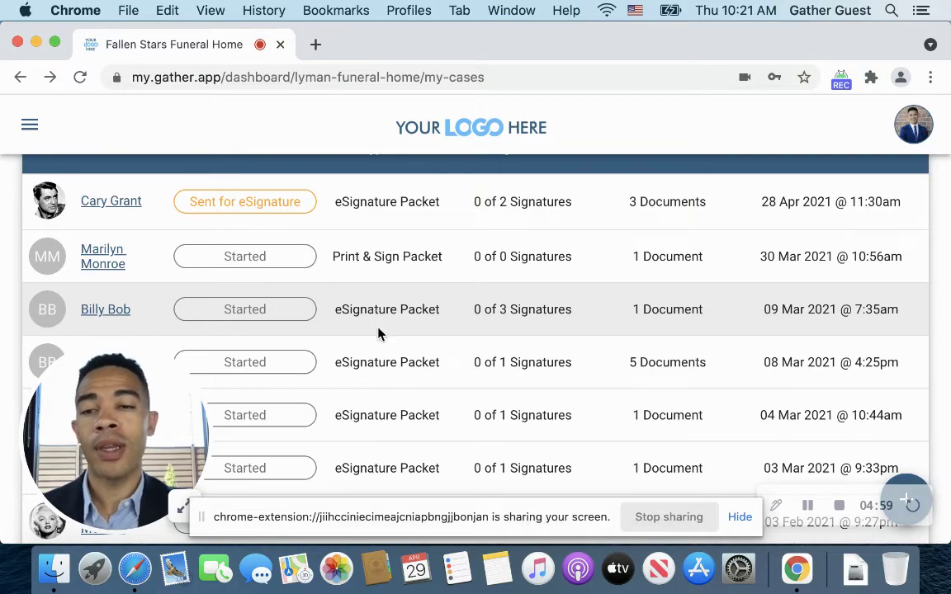
scroll(378, 388, "down", 3)
scroll(378, 388, "down", 5)
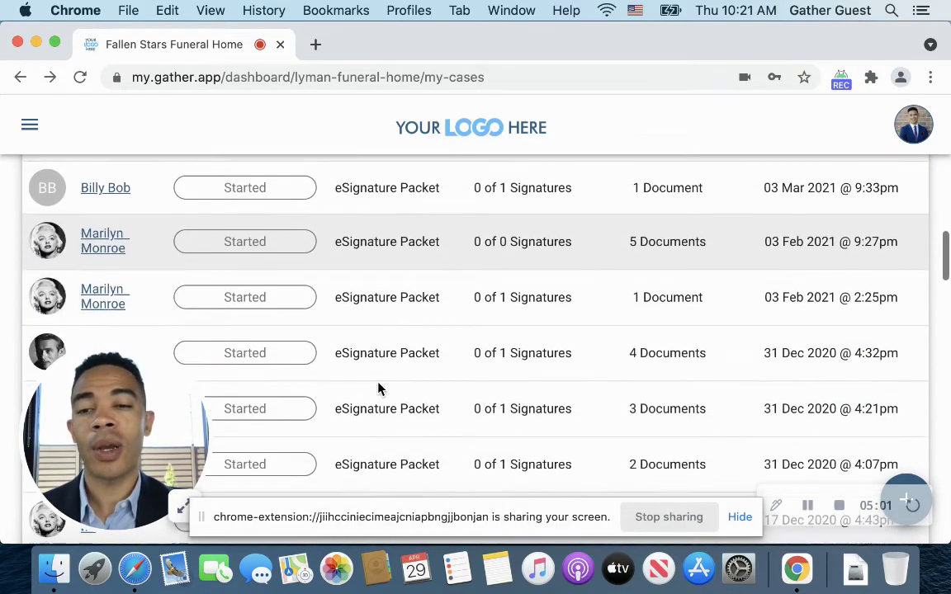
scroll(378, 388, "up", 10)
scroll(378, 384, "up", 2)
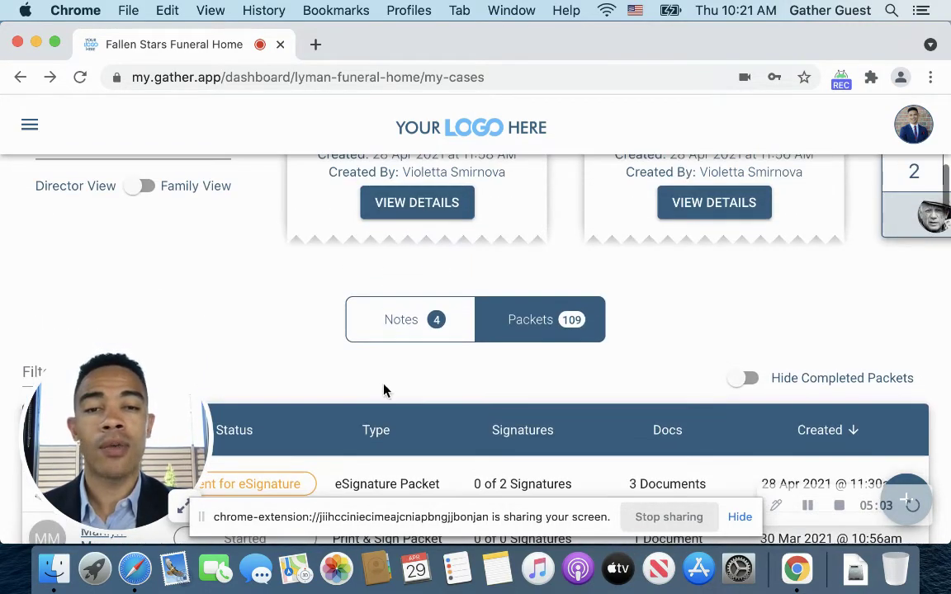
left_click(410, 330)
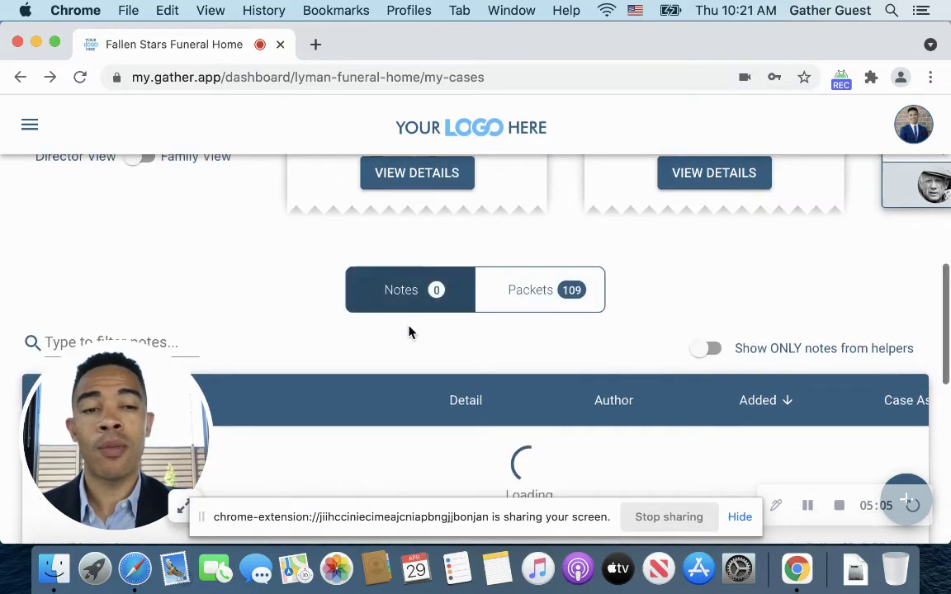
- Open the floating + speed-dial menu in the bottom-right corner of the dashboard
scroll(411, 330, "down", 10)
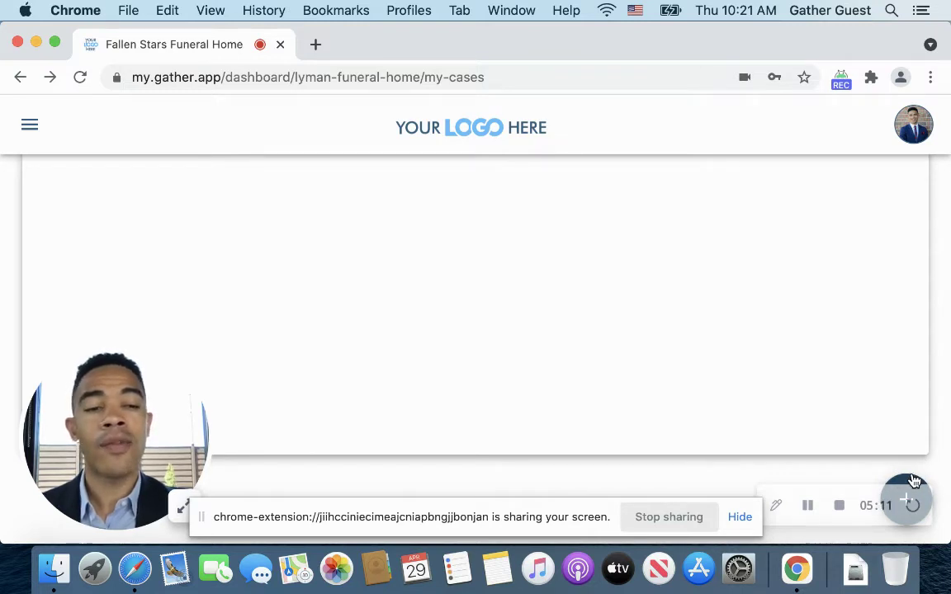
left_click(914, 482)
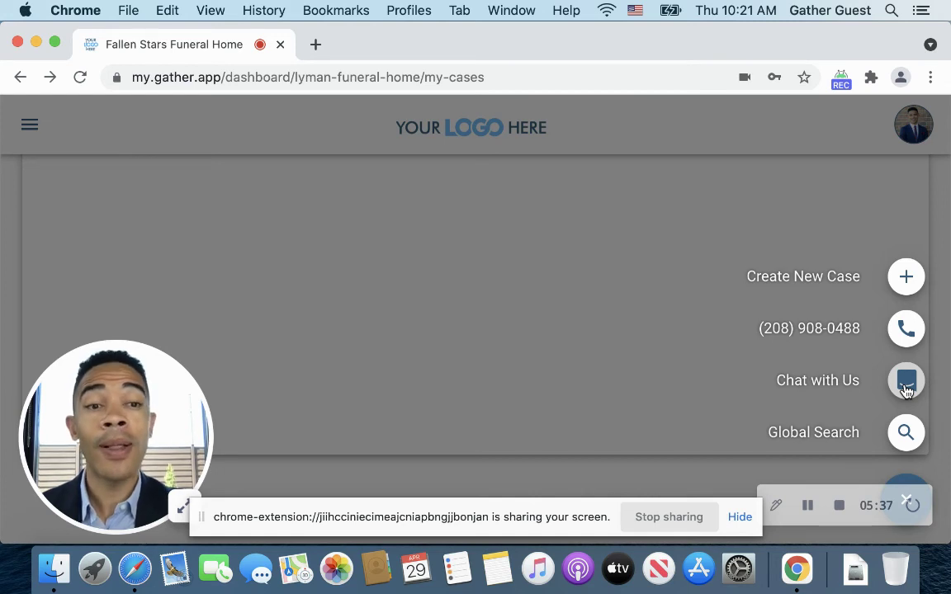
- Open Global Search from the speed-dial menu, then dismiss it without searching
left_click(905, 434)
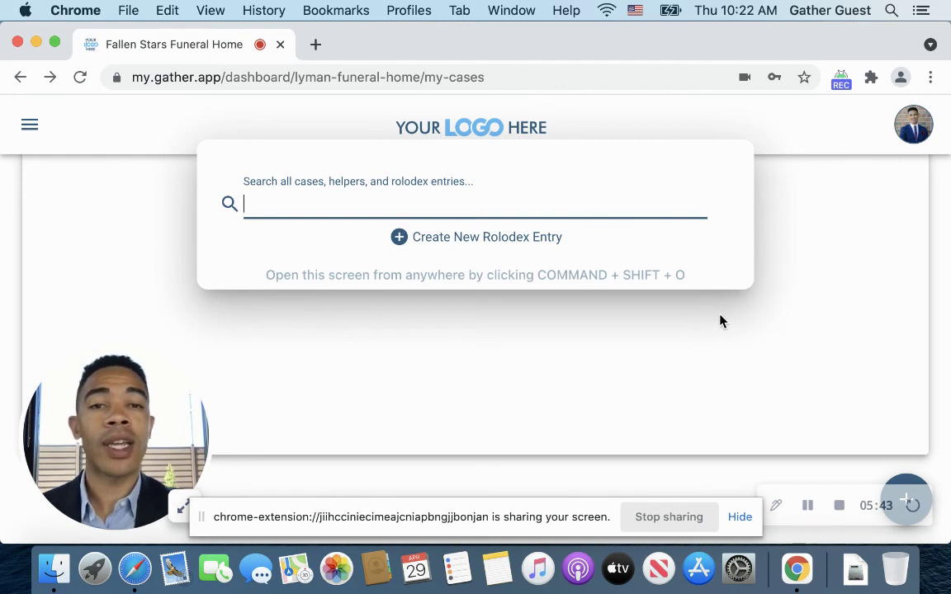
left_click(622, 336)
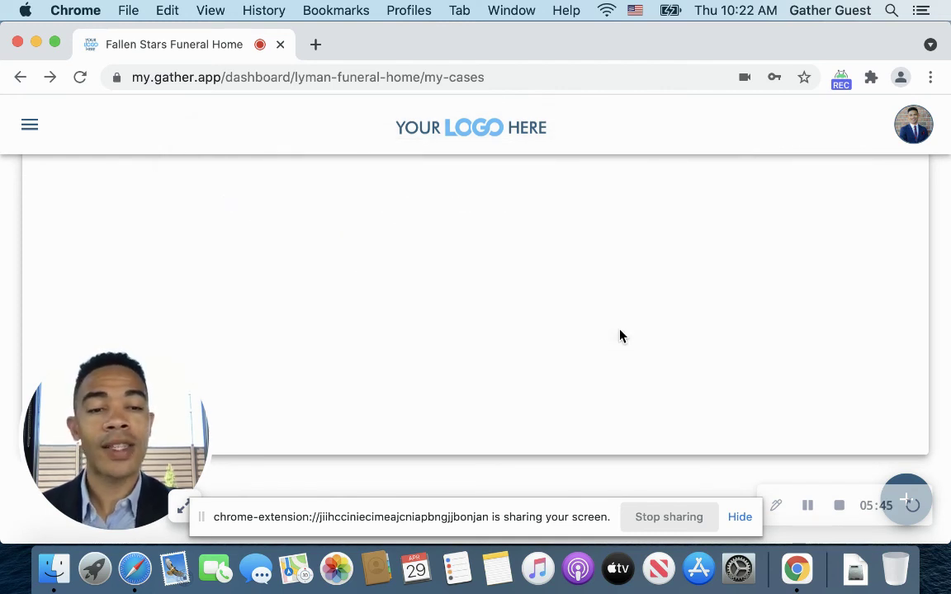